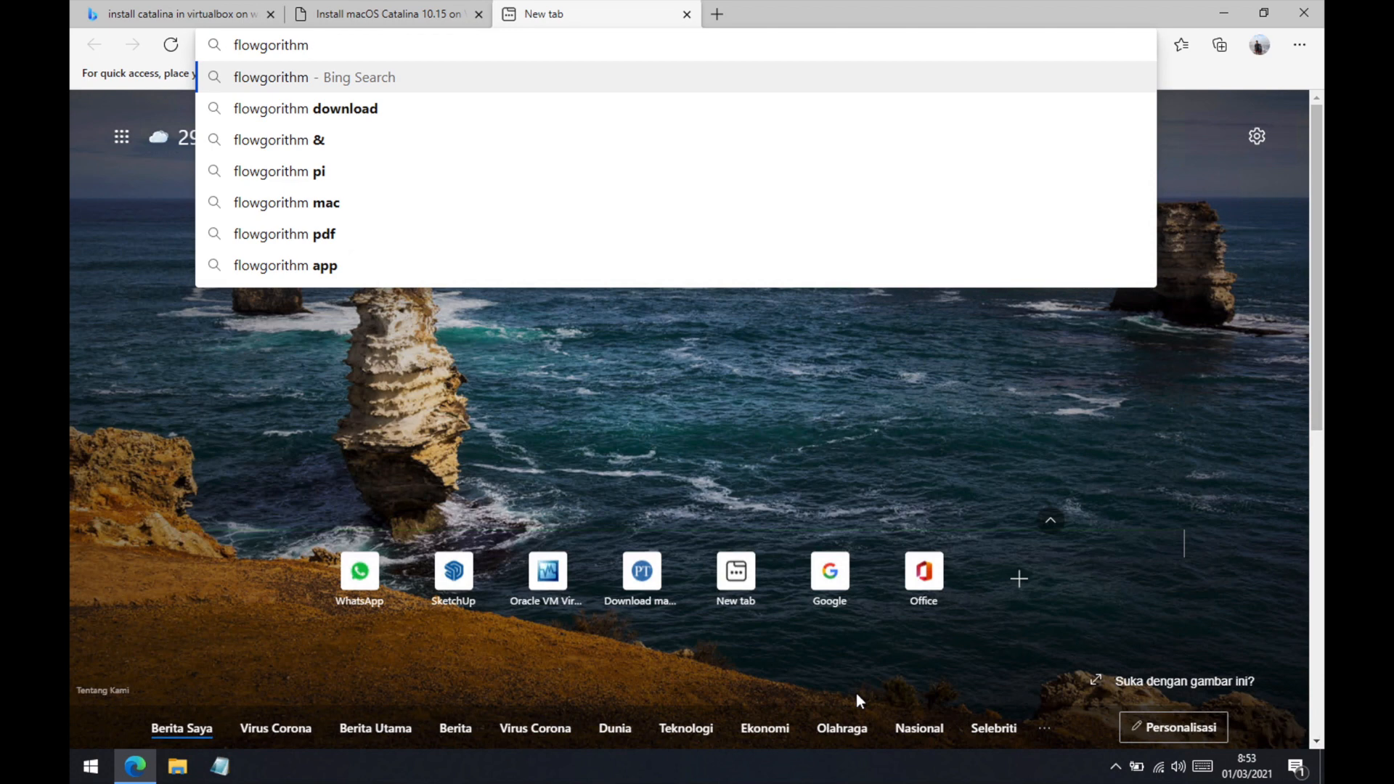
- Search the web for flowgorithm, download the Windows 64-Bit version from flowgorithm.org, and return to the site's main page
key(Return)
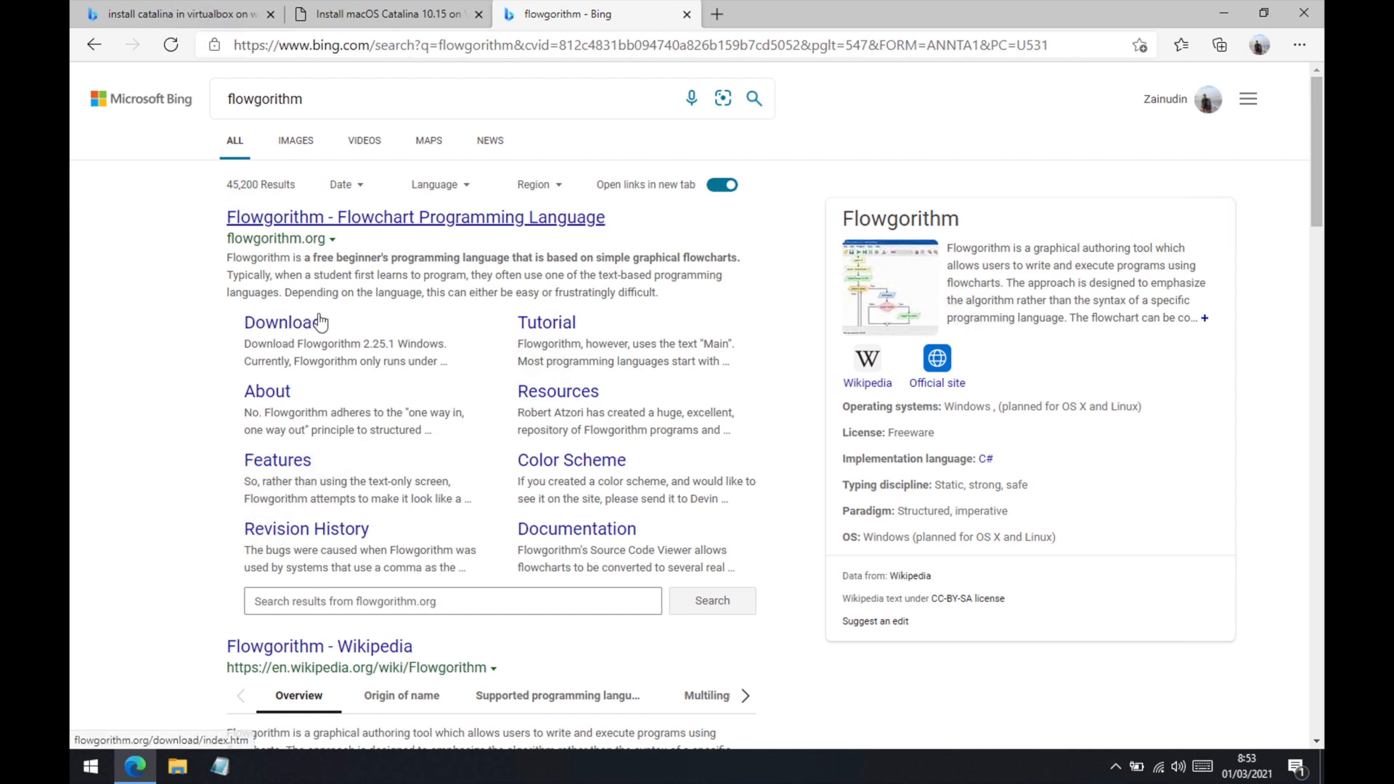
click(305, 324)
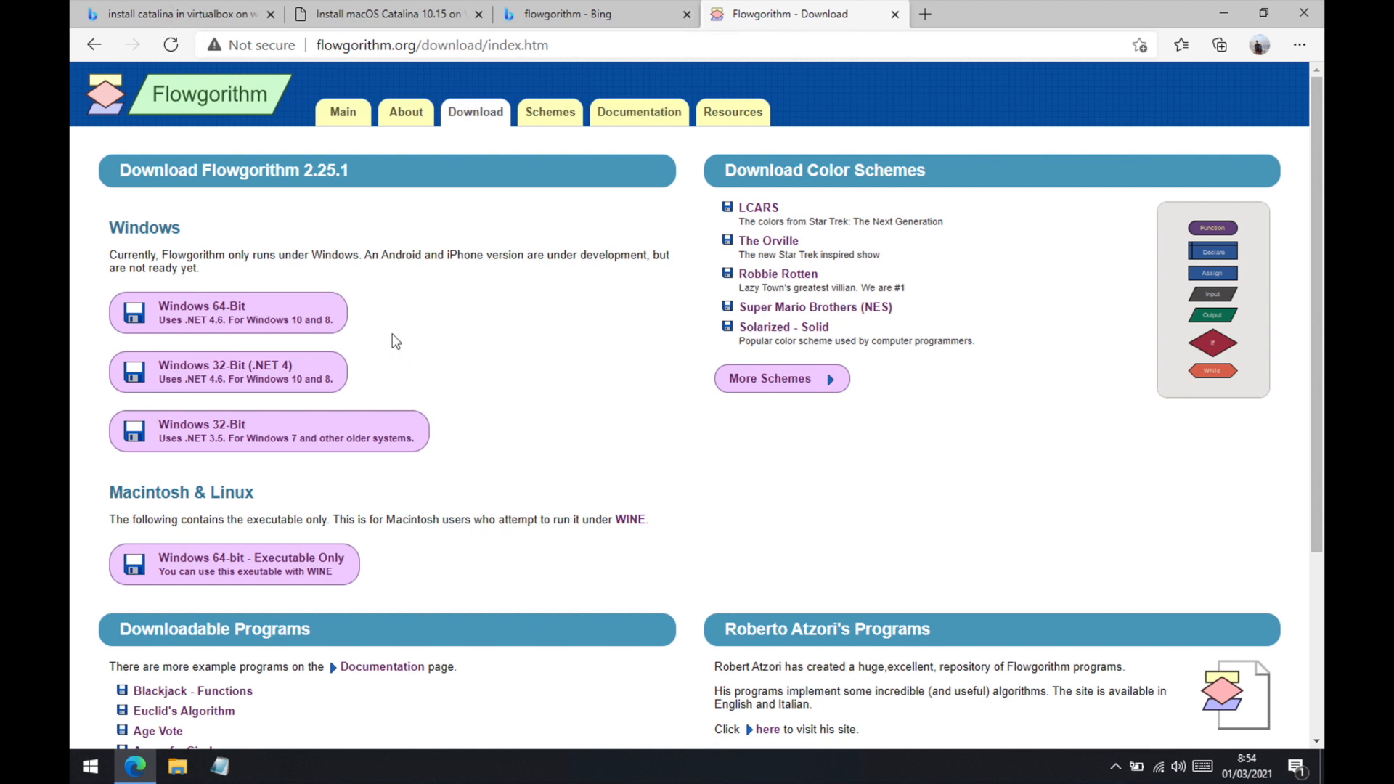
click(226, 314)
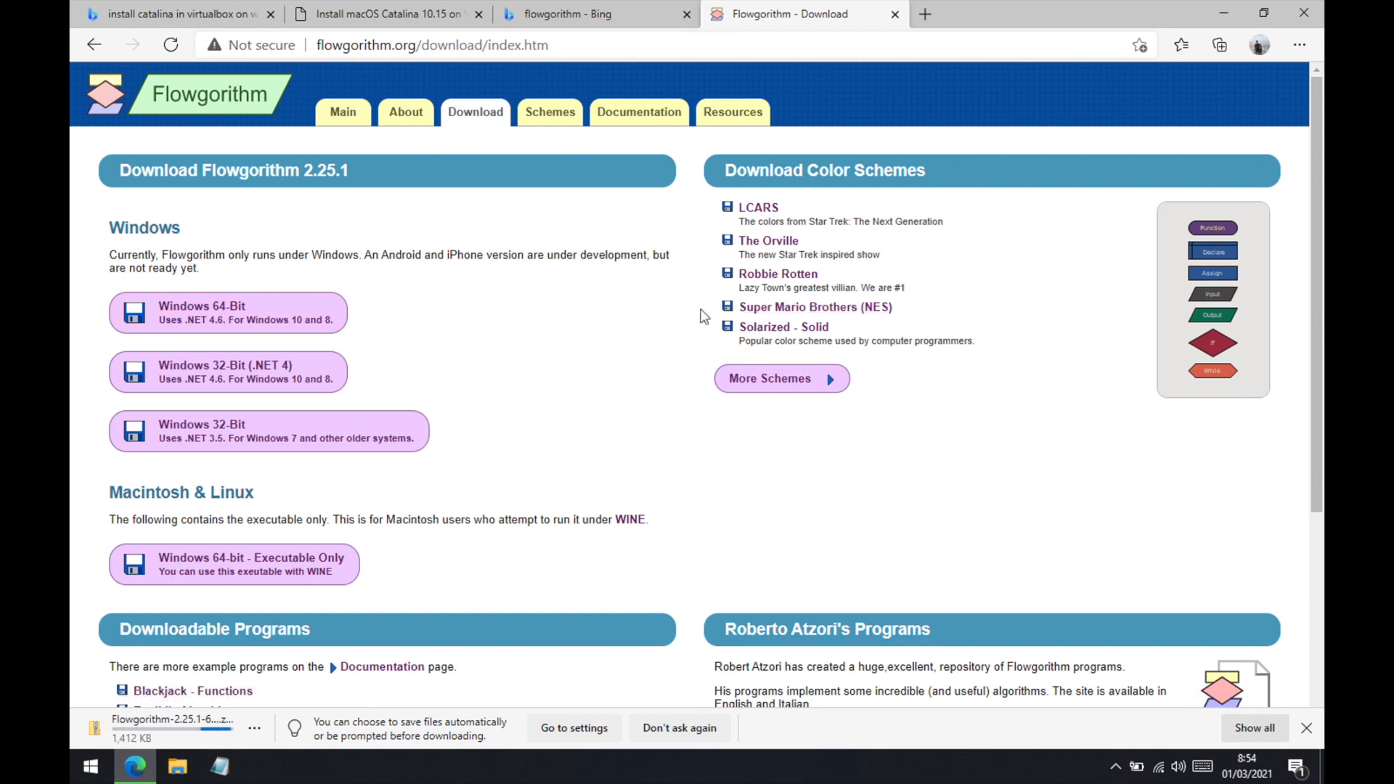
click(346, 114)
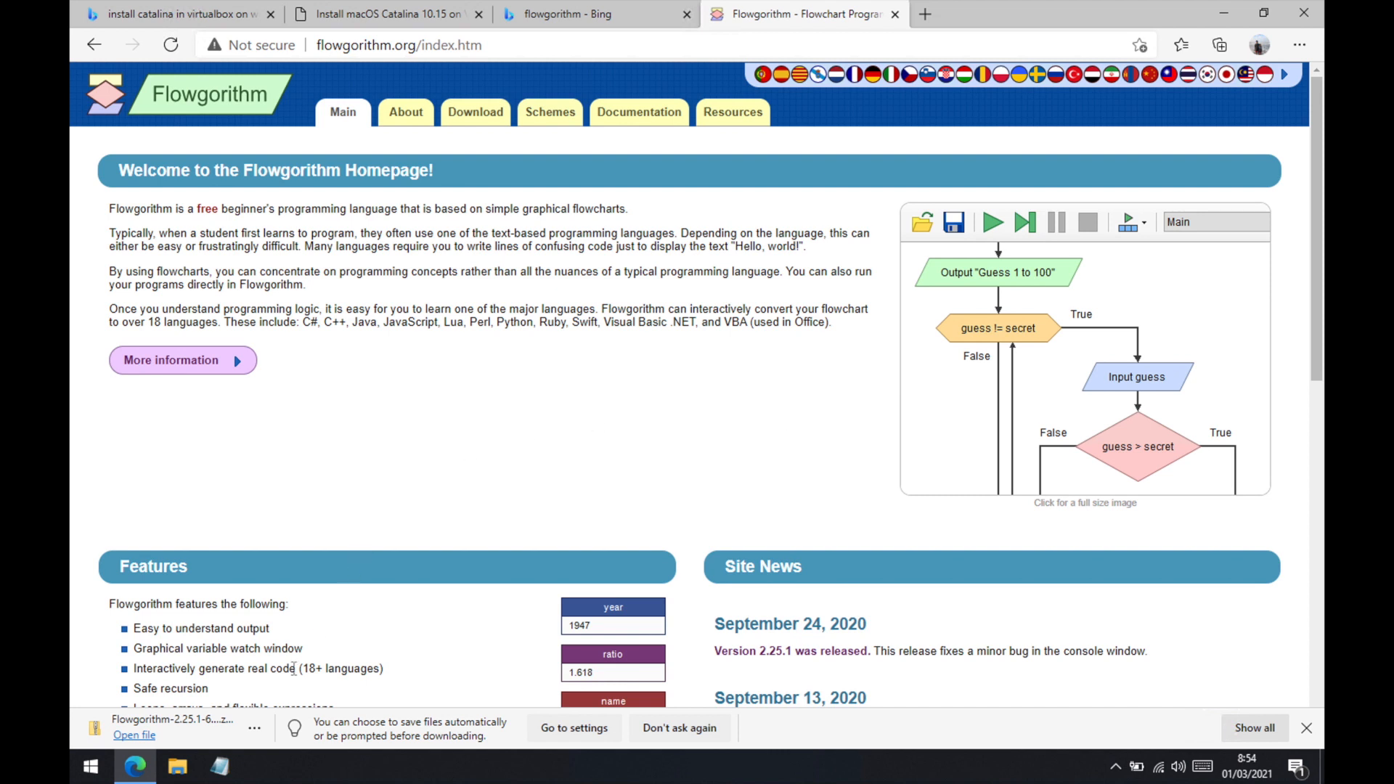
- Show the downloaded Flowgorithm-2.25.1-64-Setup.zip in its folder and extract it to the default destination
click(255, 730)
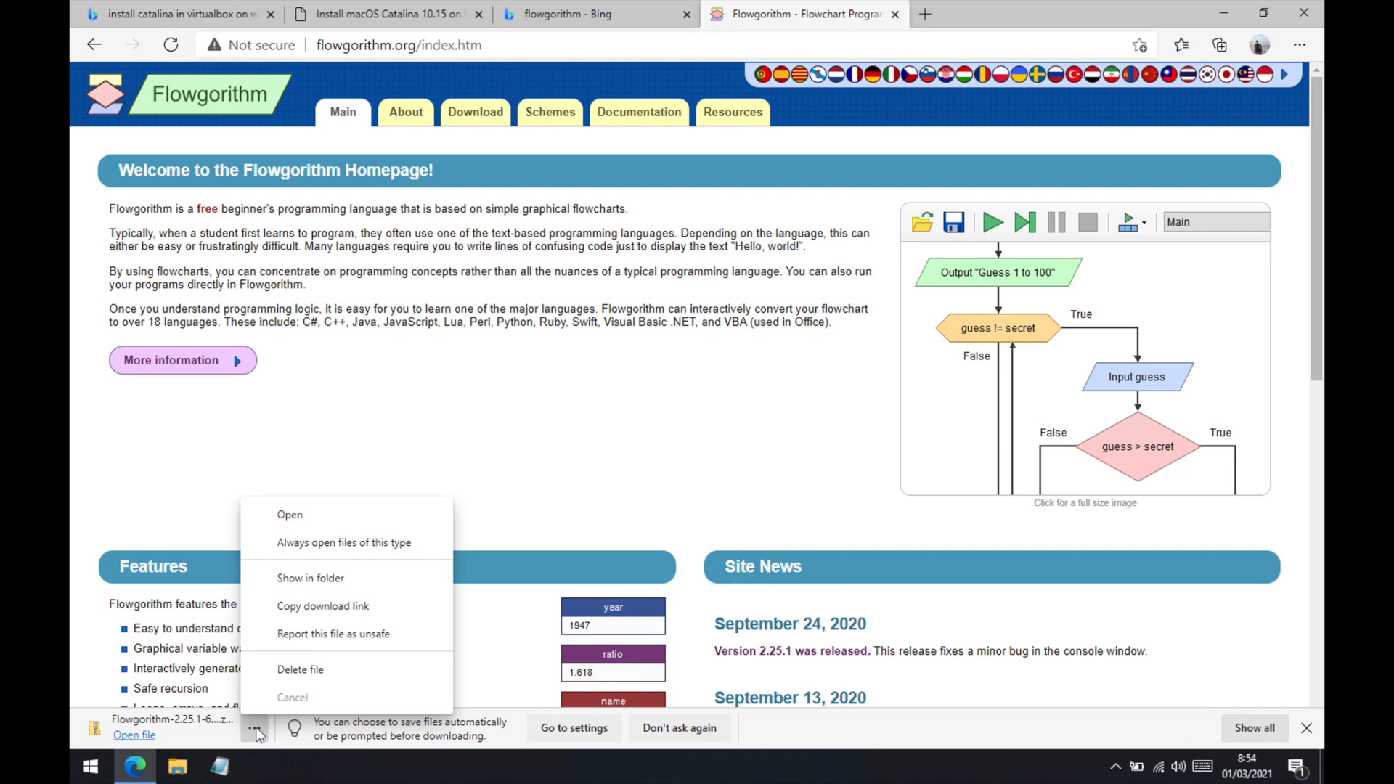
click(290, 585)
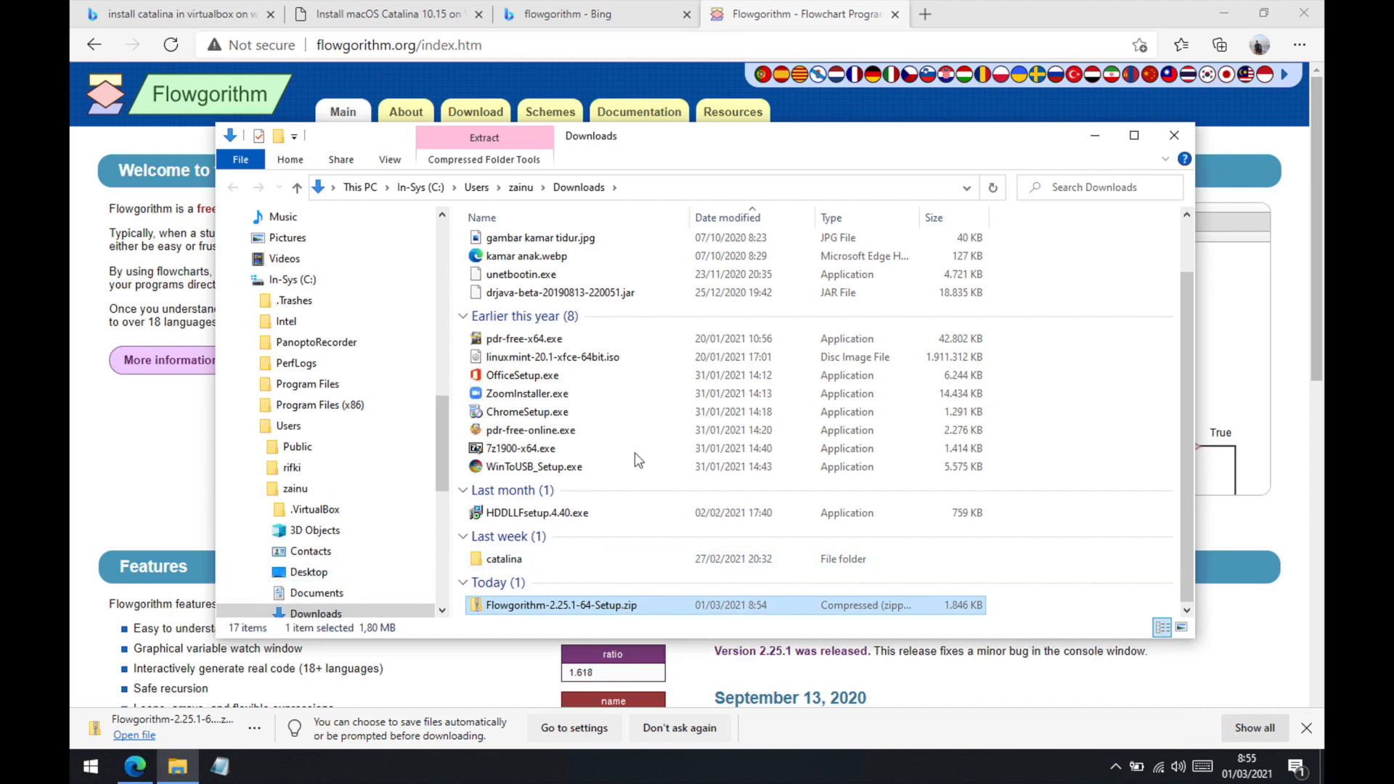
click(582, 607)
right_click(583, 613)
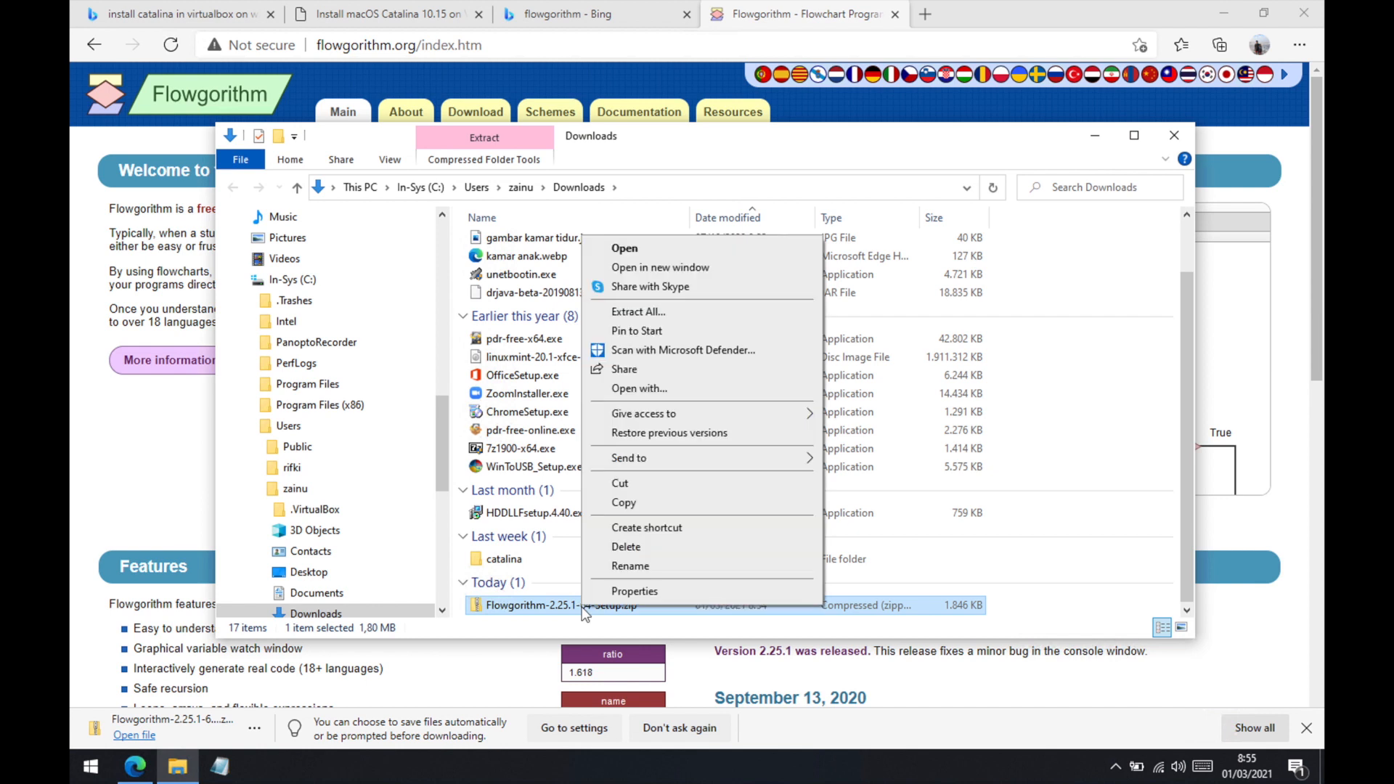
click(673, 313)
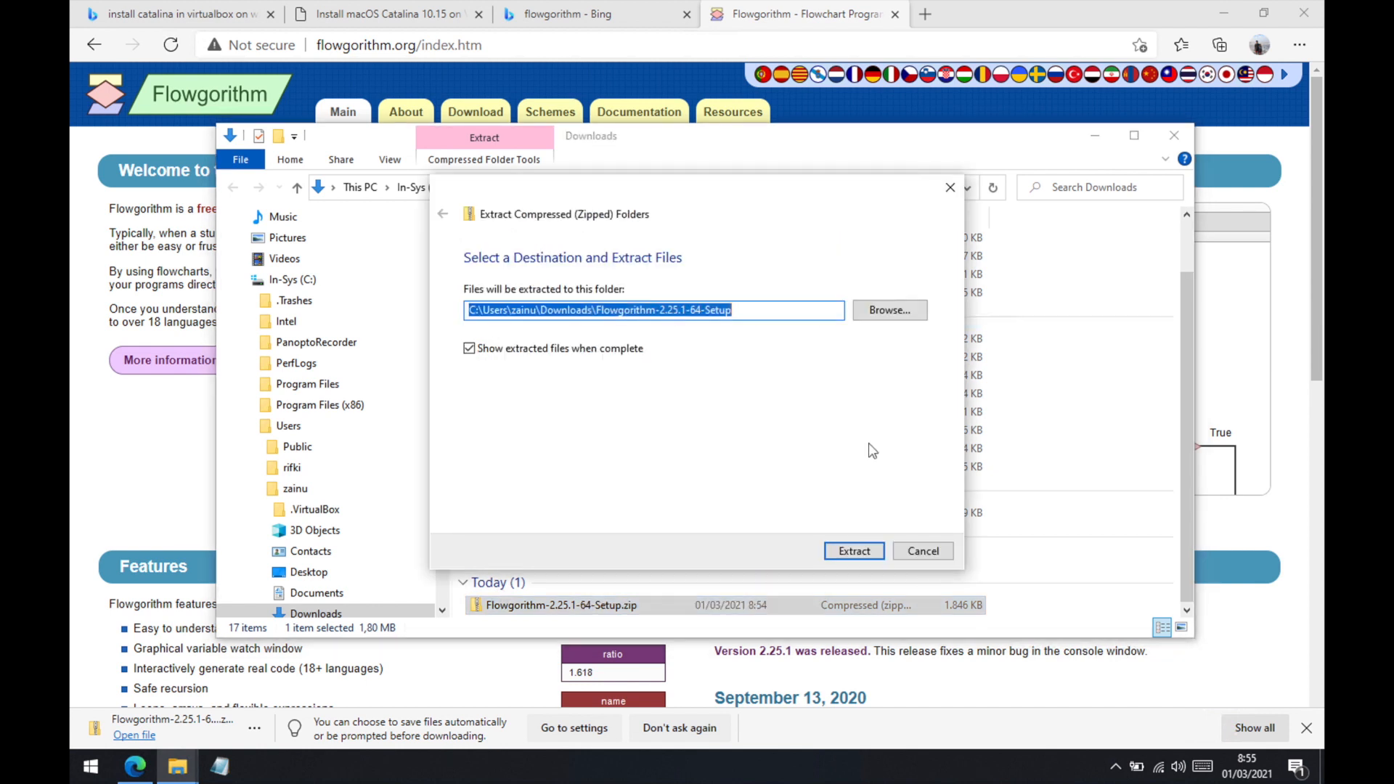
click(840, 551)
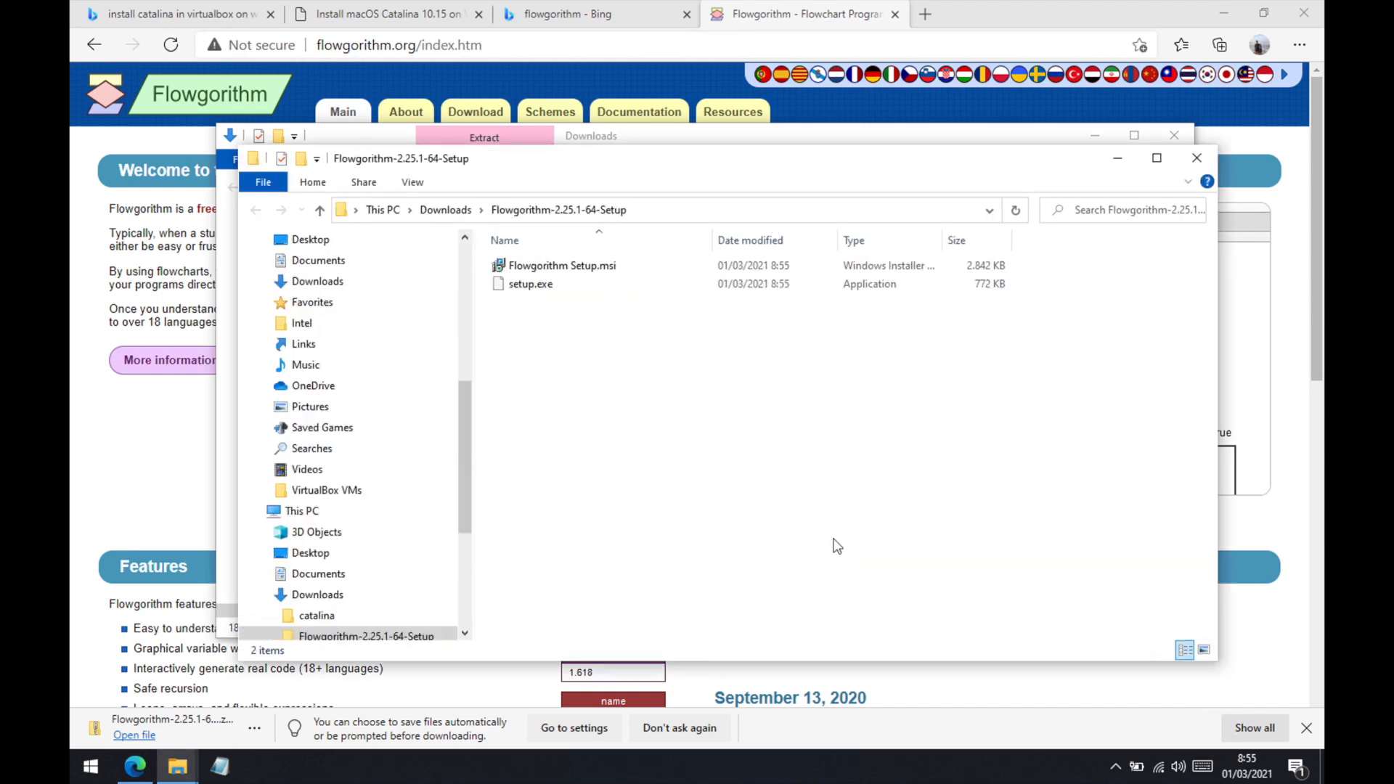
- Run the extracted setup.exe and agree to the license agreement
right_click(538, 287)
click(578, 300)
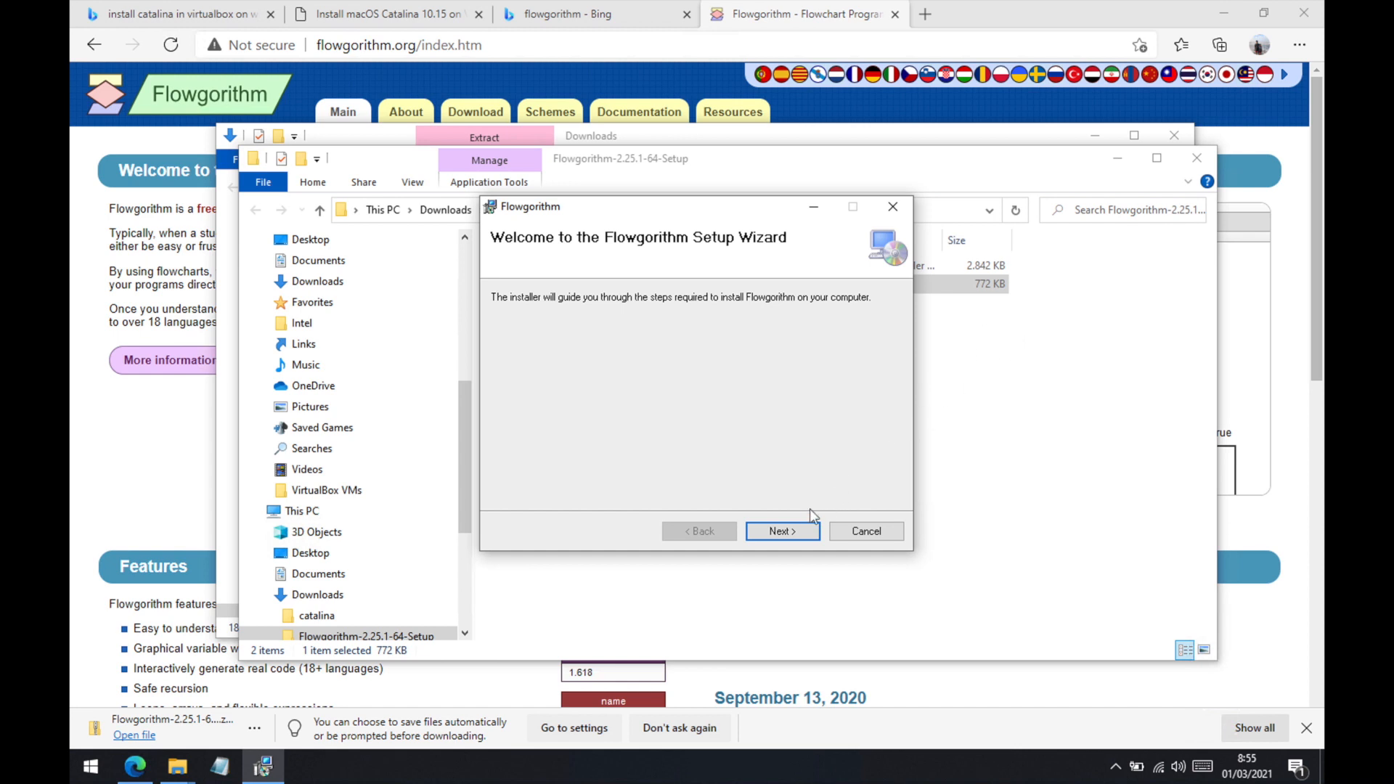
click(795, 524)
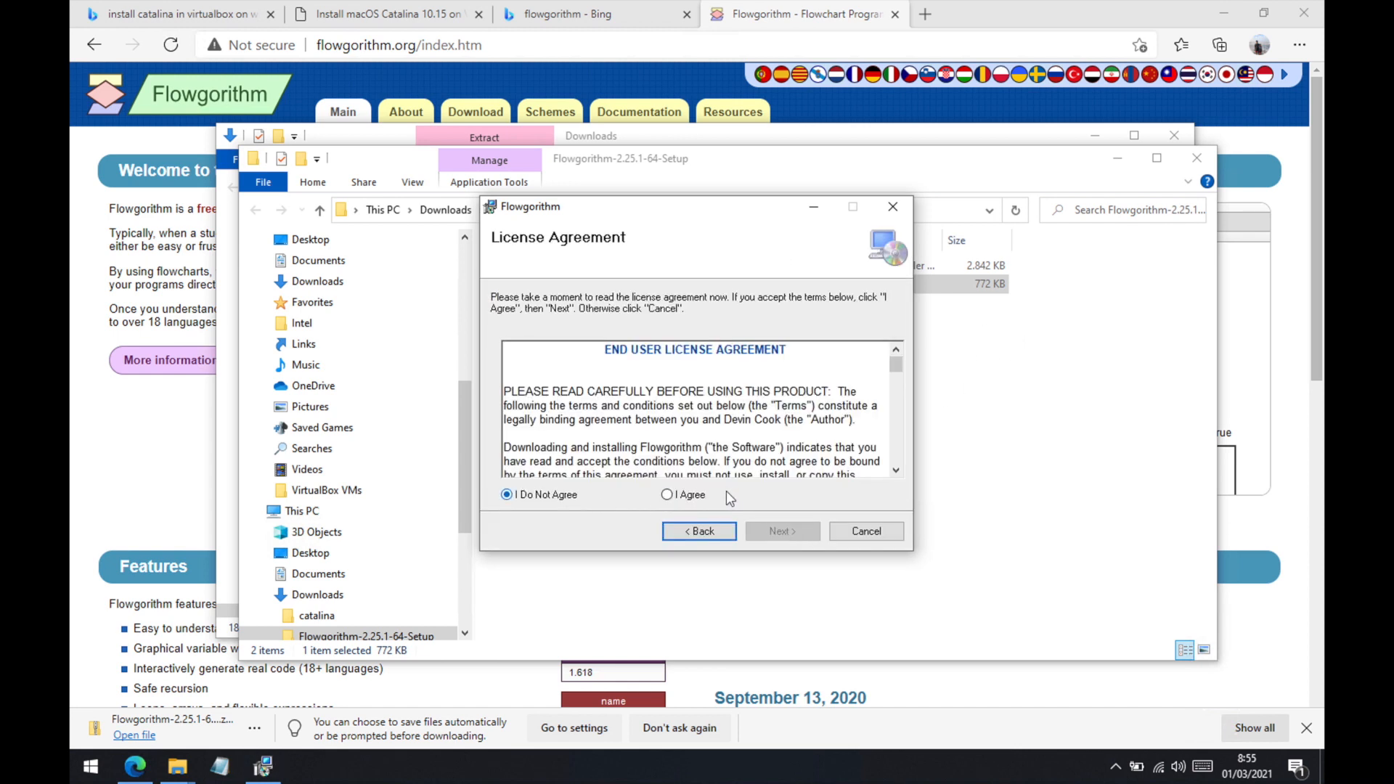
click(671, 495)
click(788, 531)
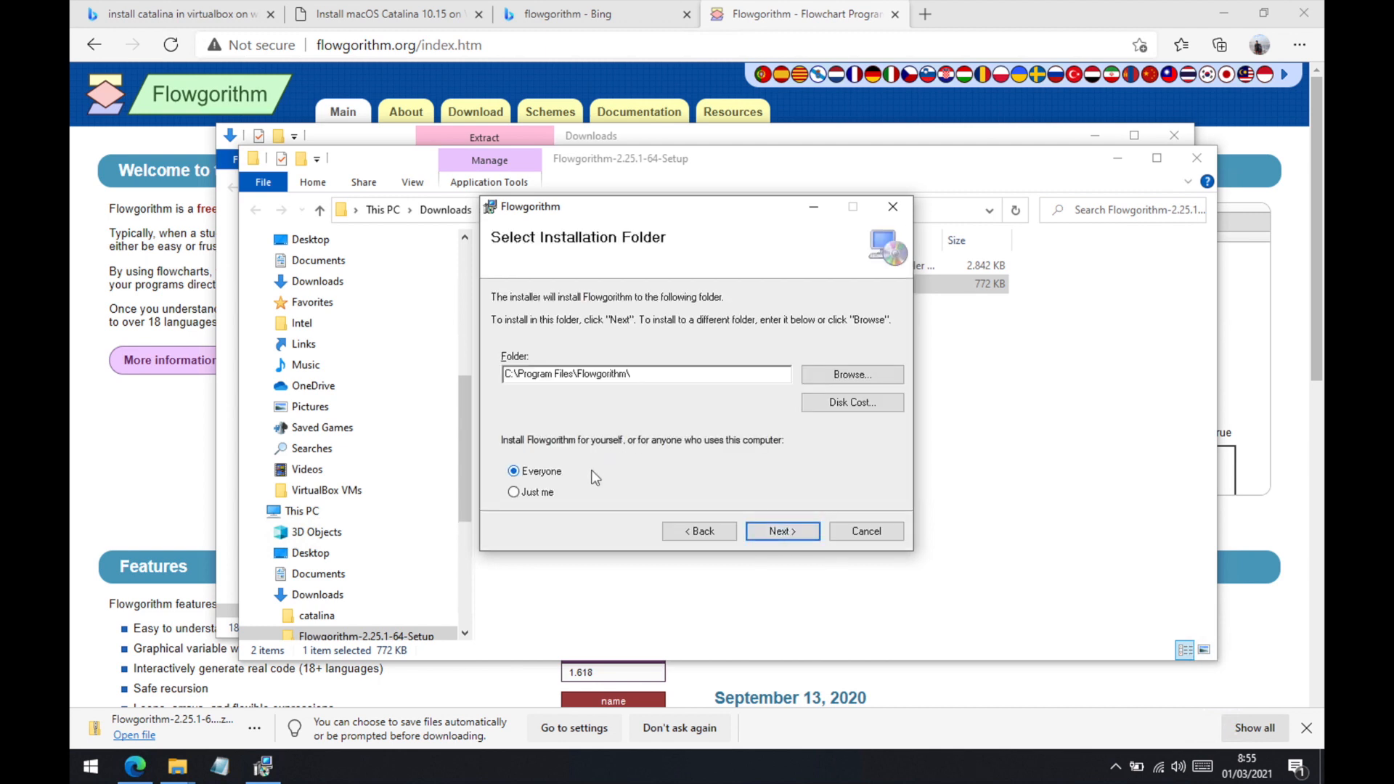
- Install Flowgorithm for Everyone in C:\Program Files\Flowgorithm\, allowing the installer to make changes, and launch the program
click(761, 538)
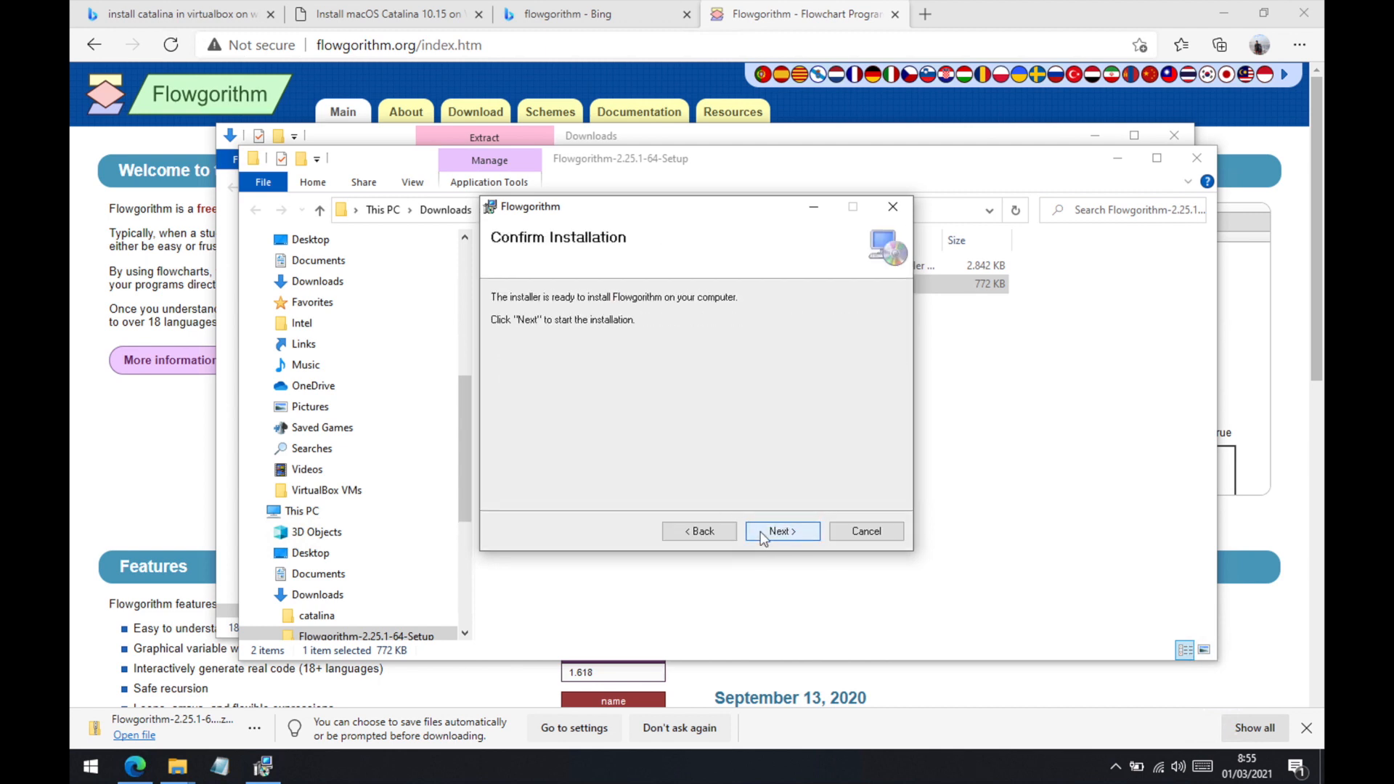
click(793, 534)
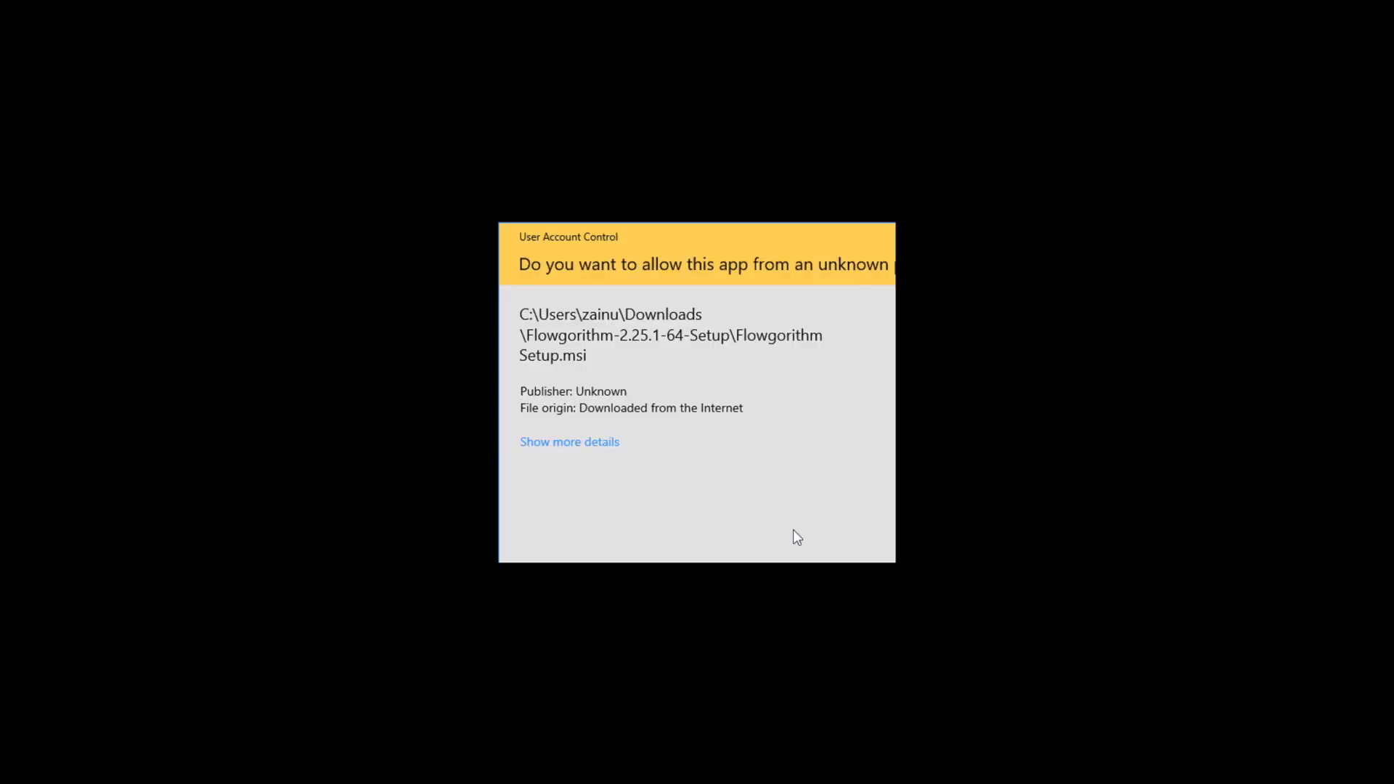
click(630, 526)
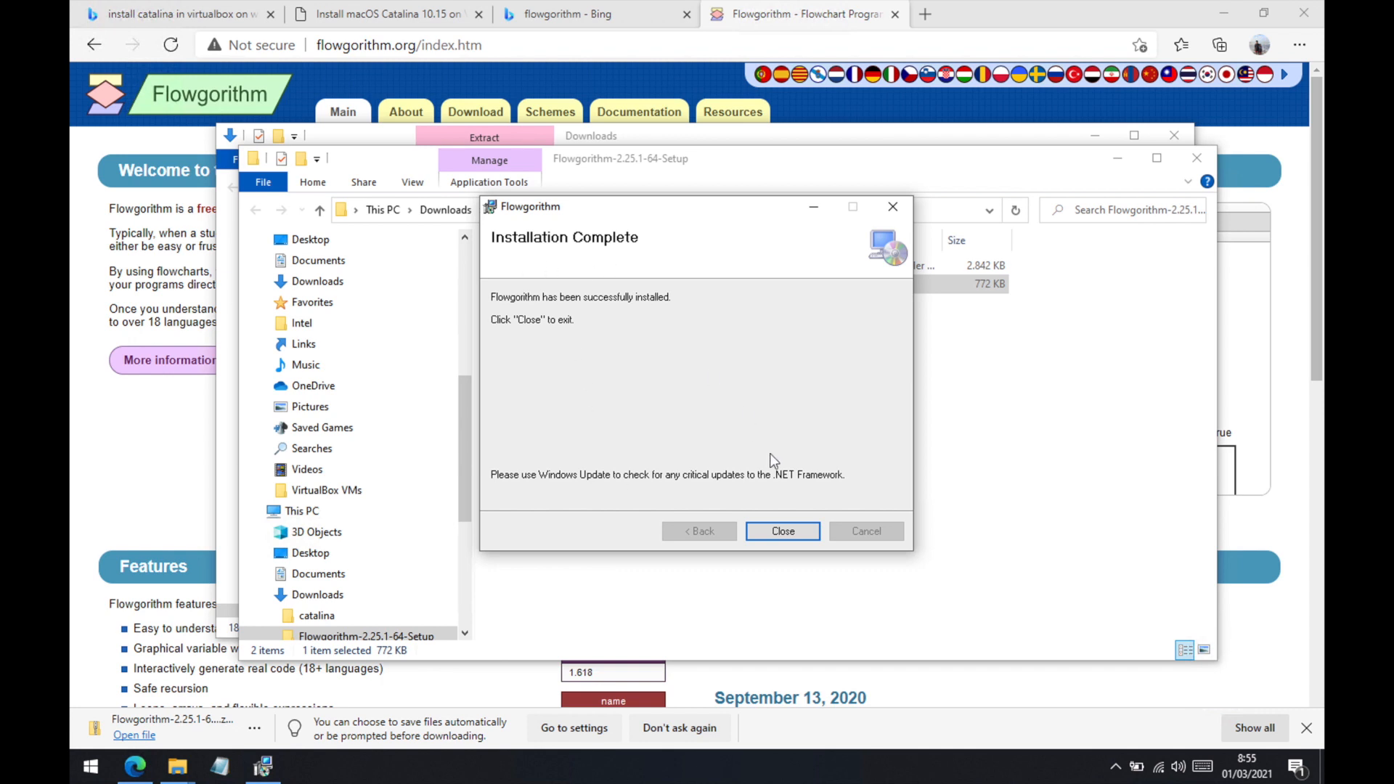
click(794, 535)
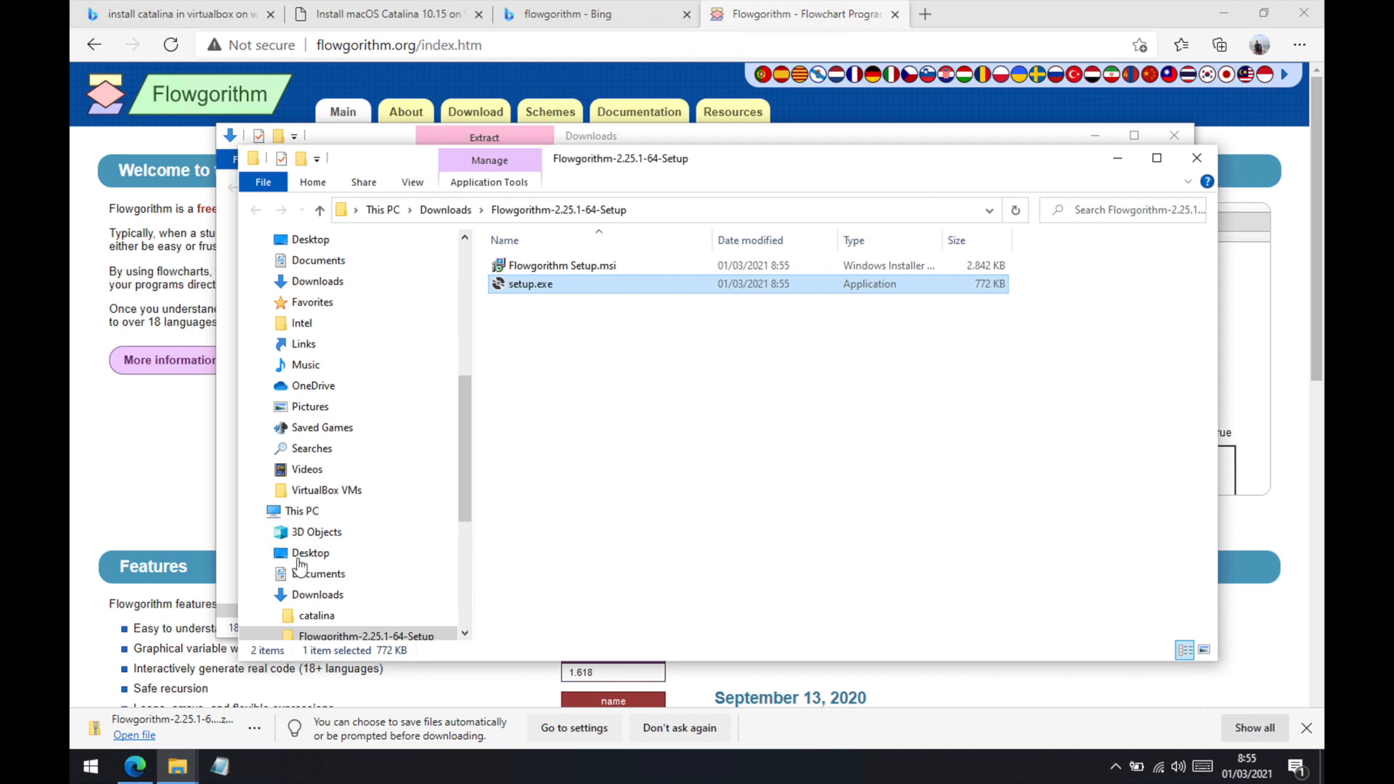
click(91, 767)
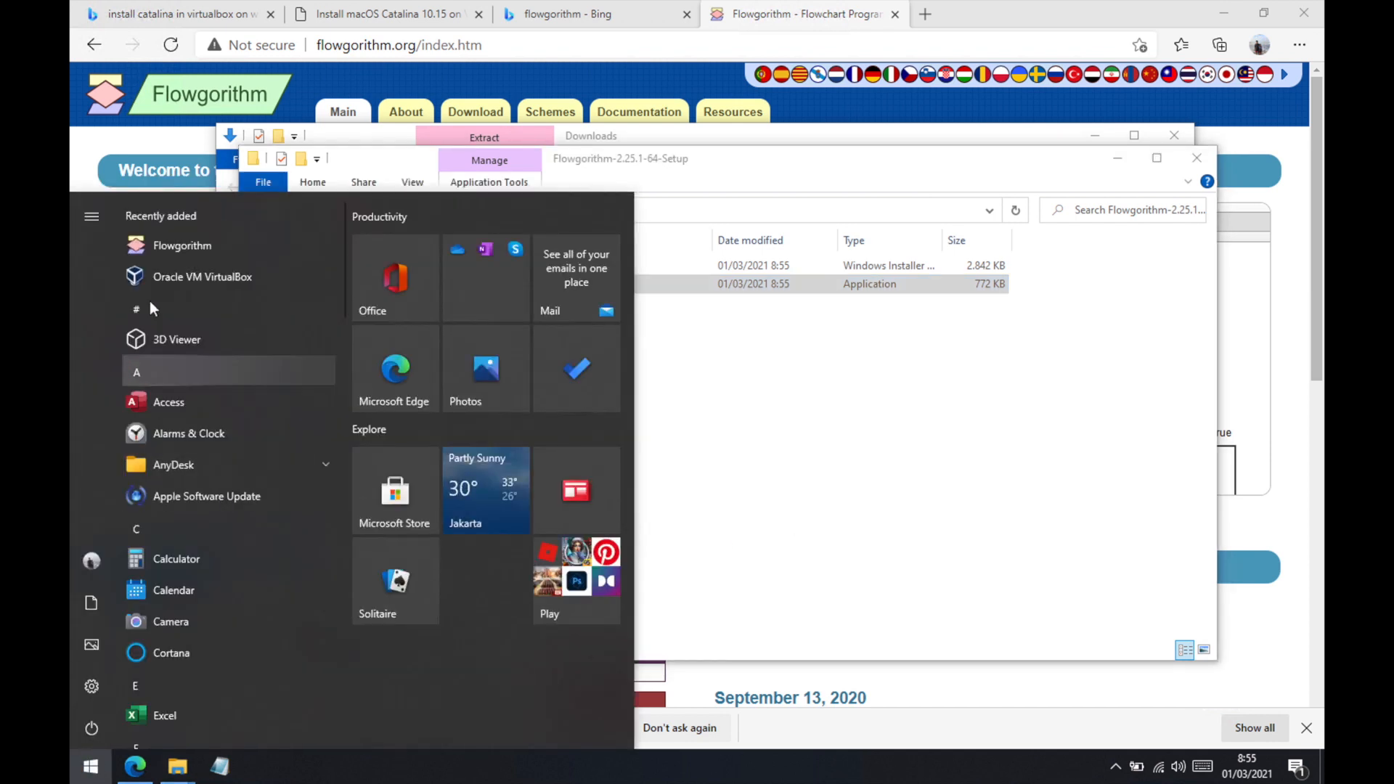
click(164, 248)
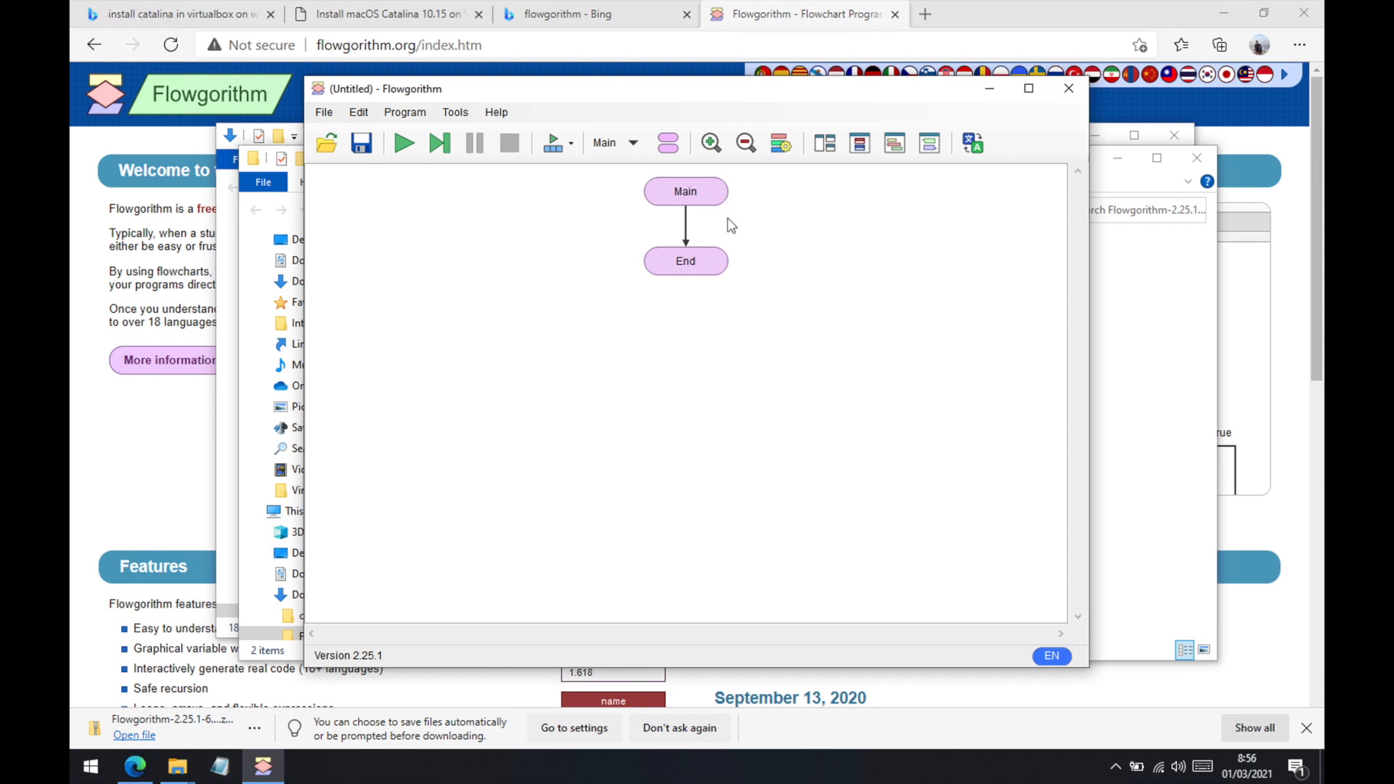
- Insert an Input statement between Main and End, and delete it again
click(689, 232)
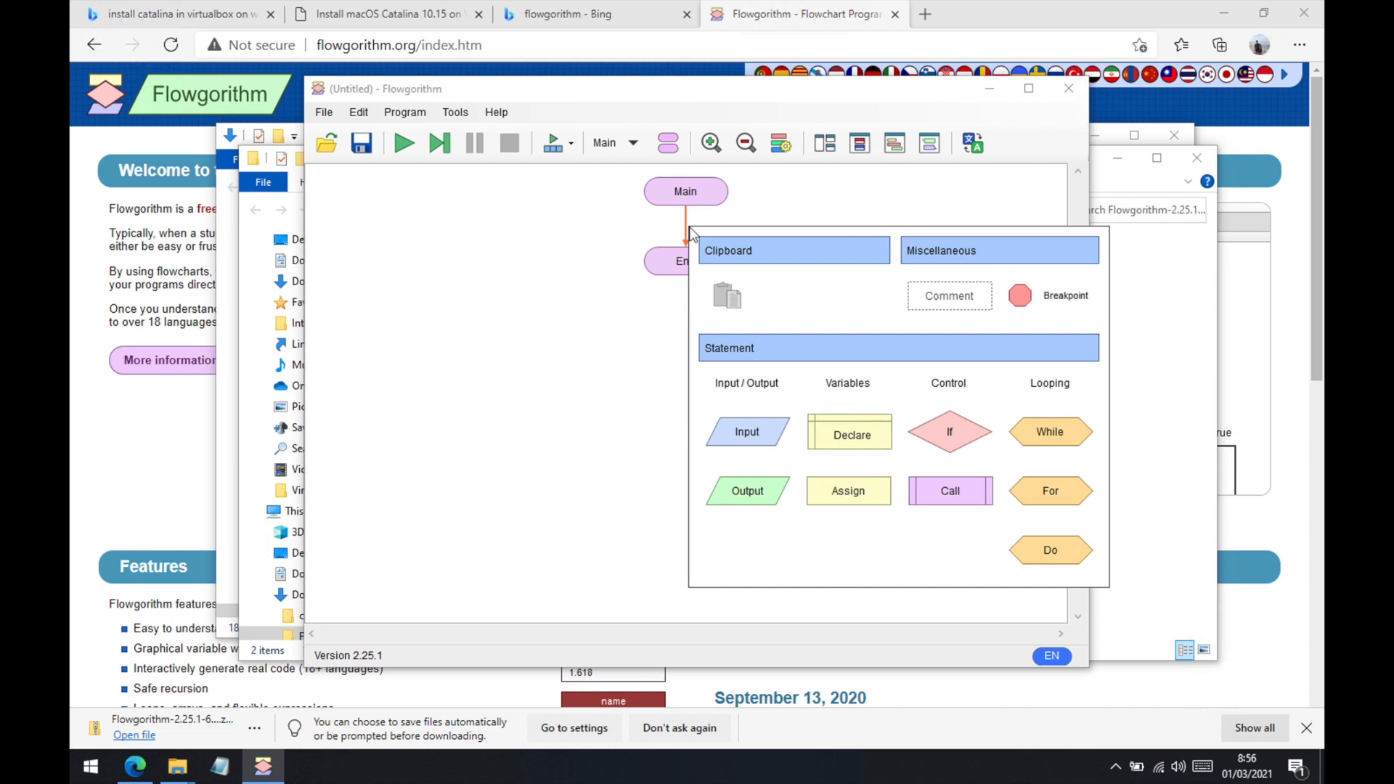
click(764, 434)
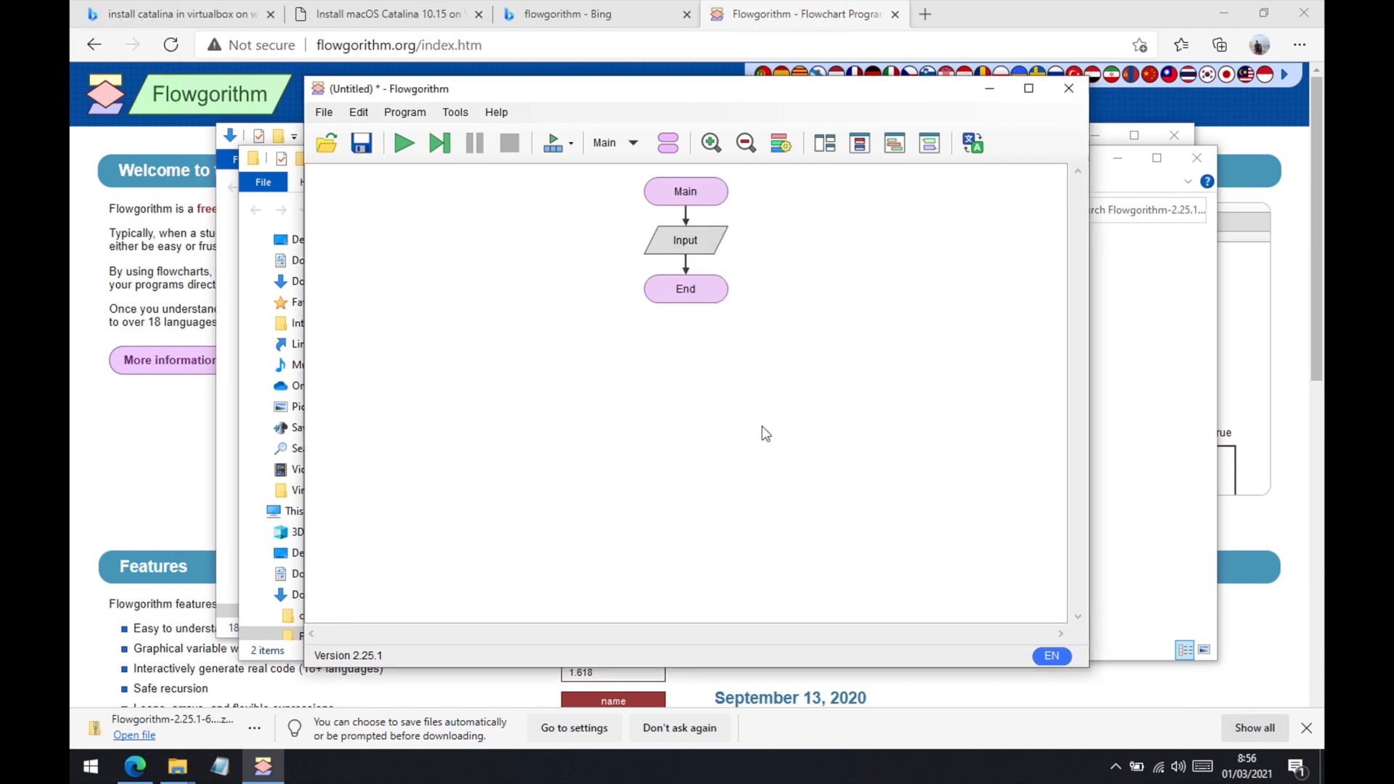
click(695, 233)
right_click(696, 234)
click(762, 355)
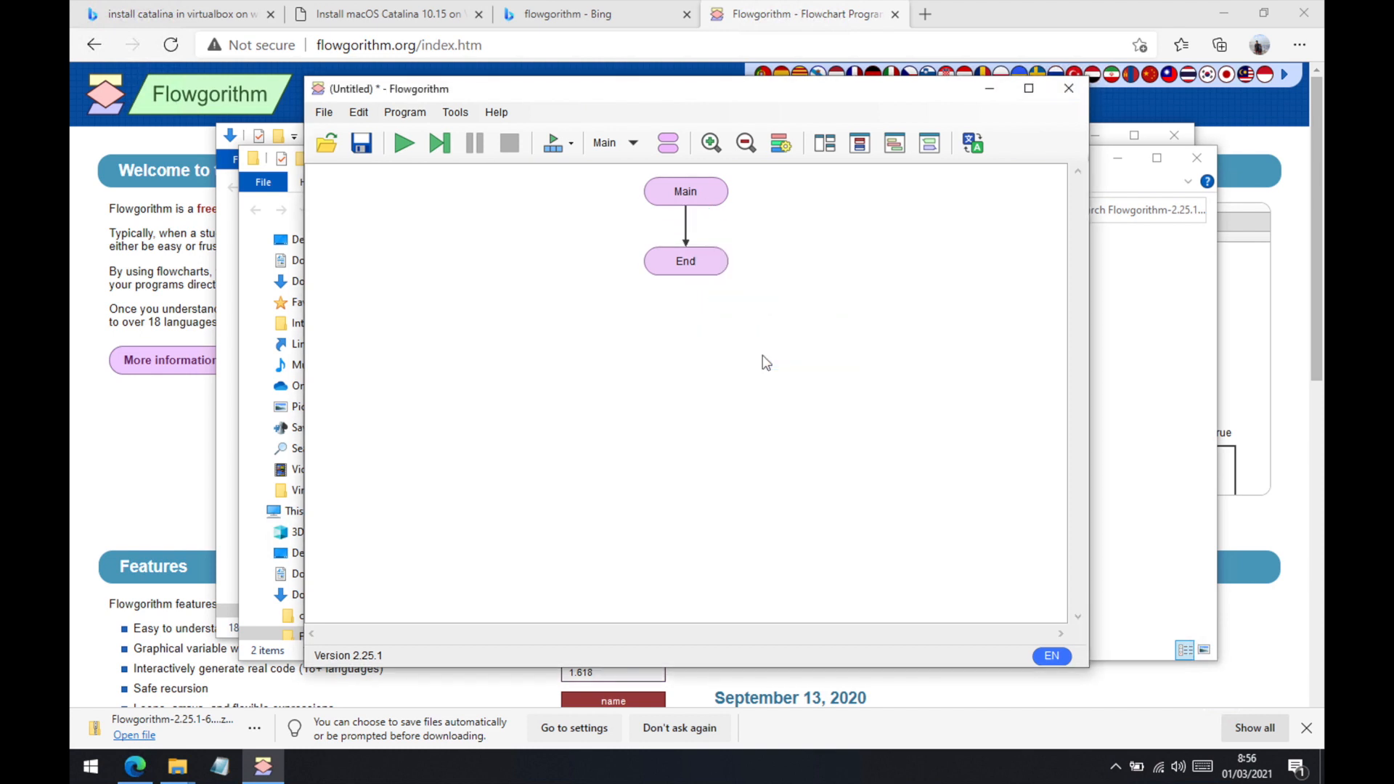
- Insert an Input statement between Main and End and set its variable name to nama
click(689, 235)
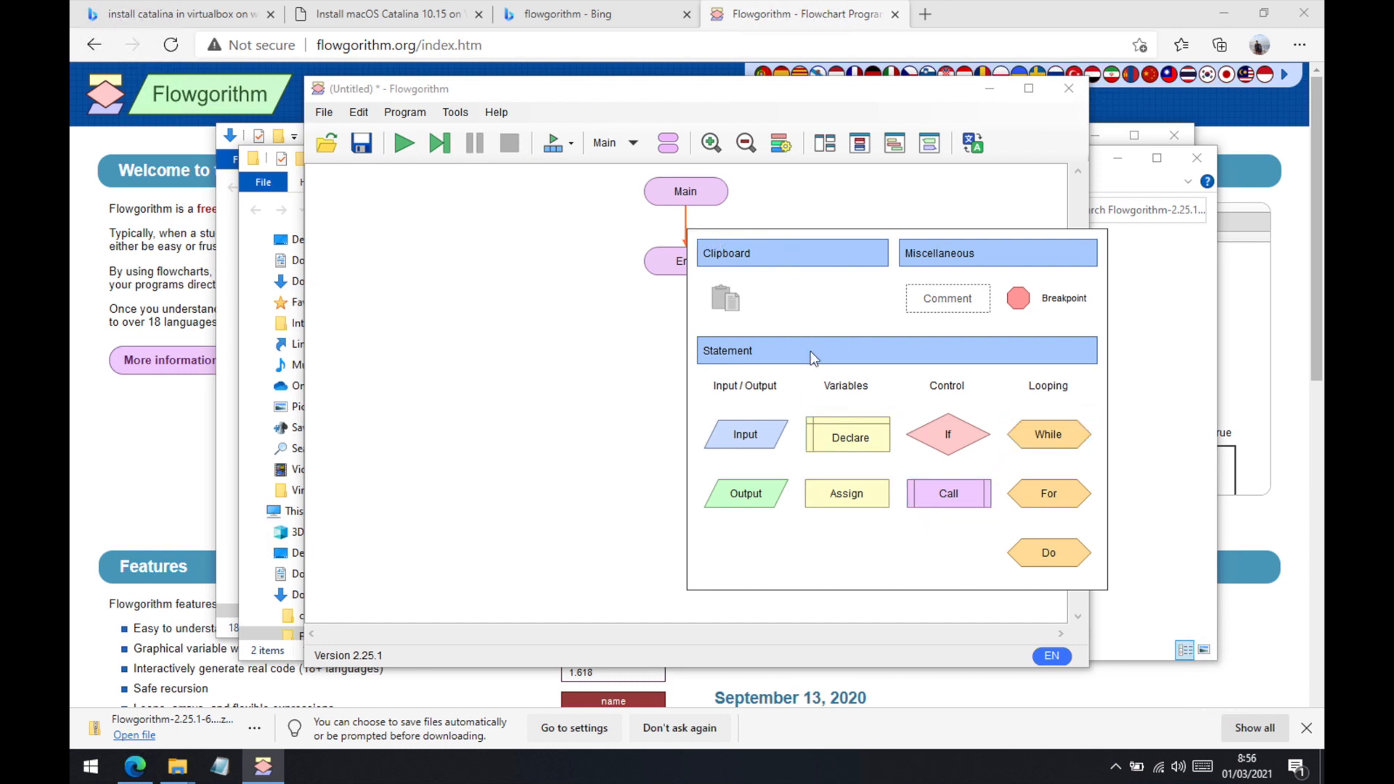
click(747, 438)
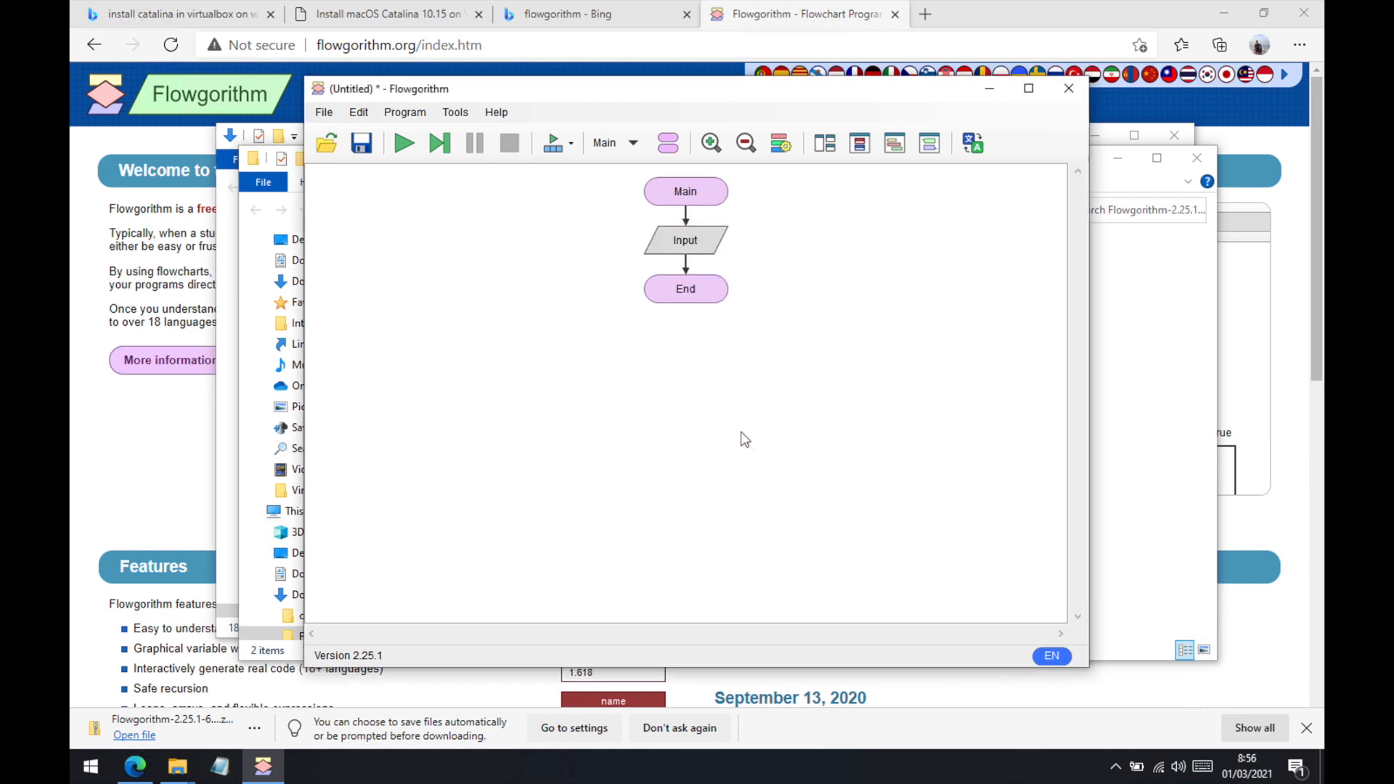
right_click(682, 244)
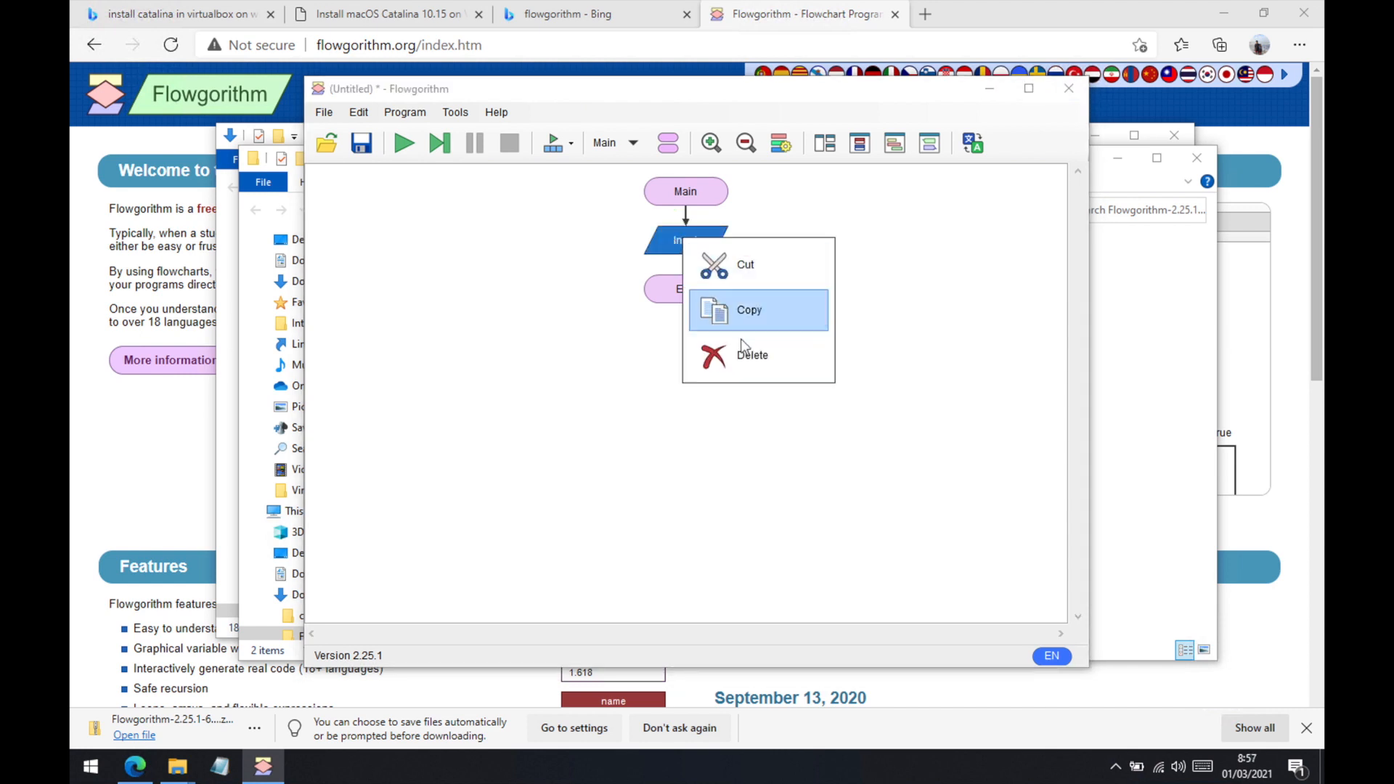
click(666, 256)
double_click(667, 255)
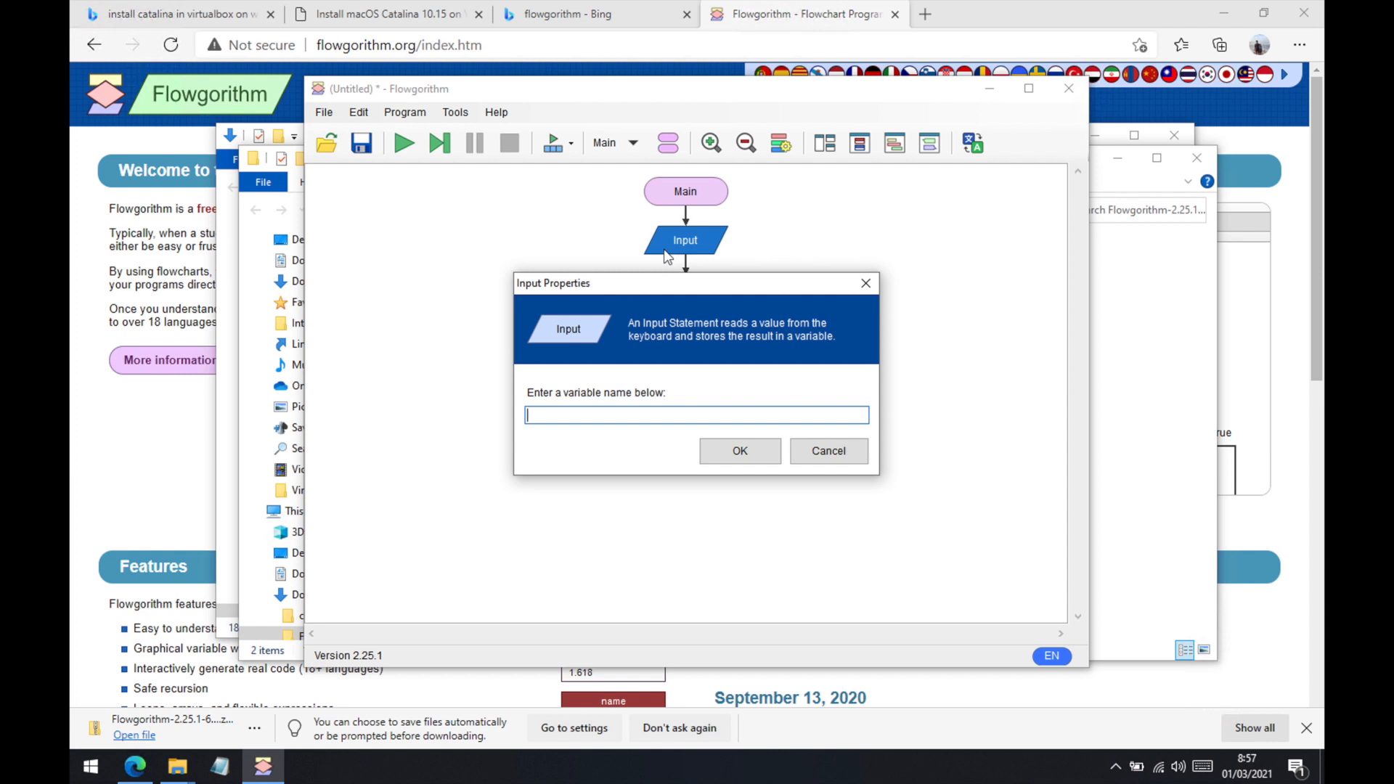
text(nama)
click(741, 456)
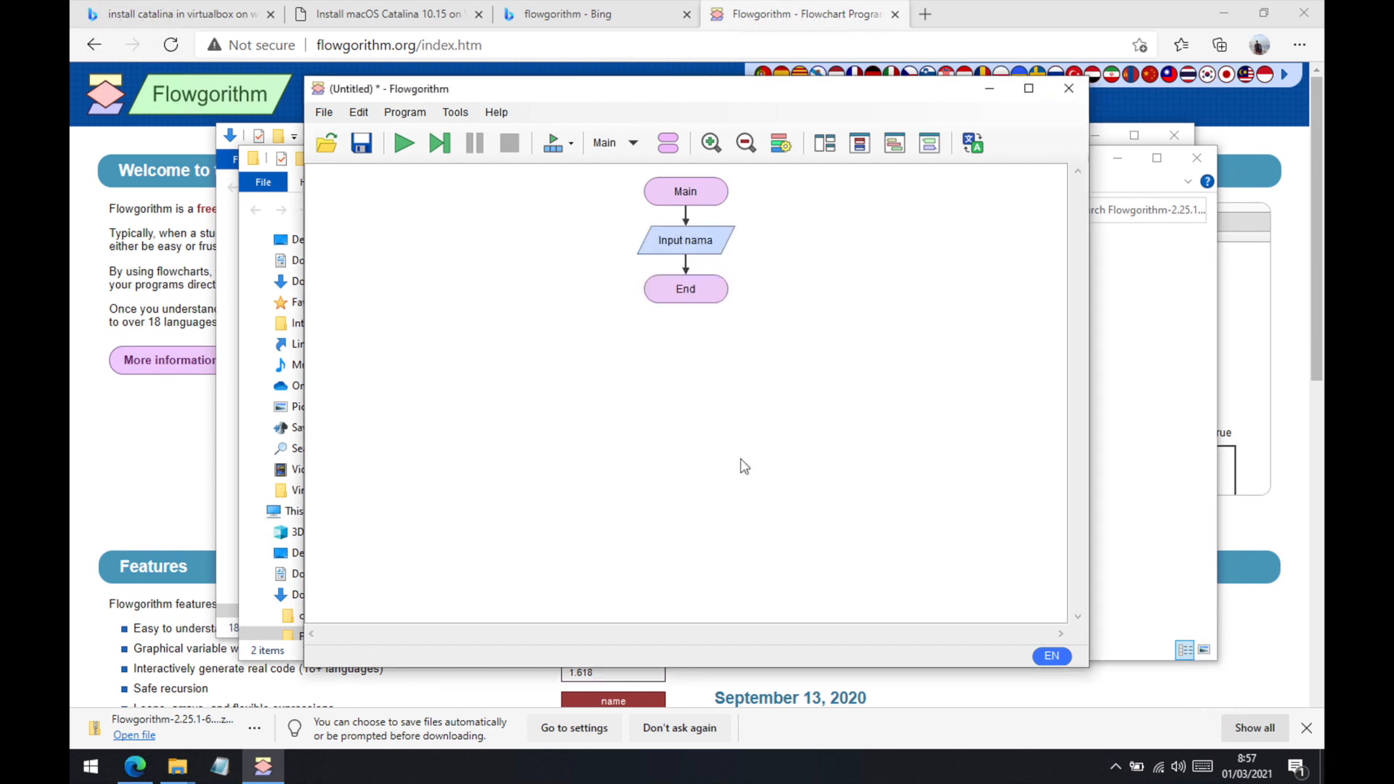
- Insert an Output statement after Input nama with the expression "Nama yang baru saja dimasukkan adalah " and New Line turned off
click(686, 264)
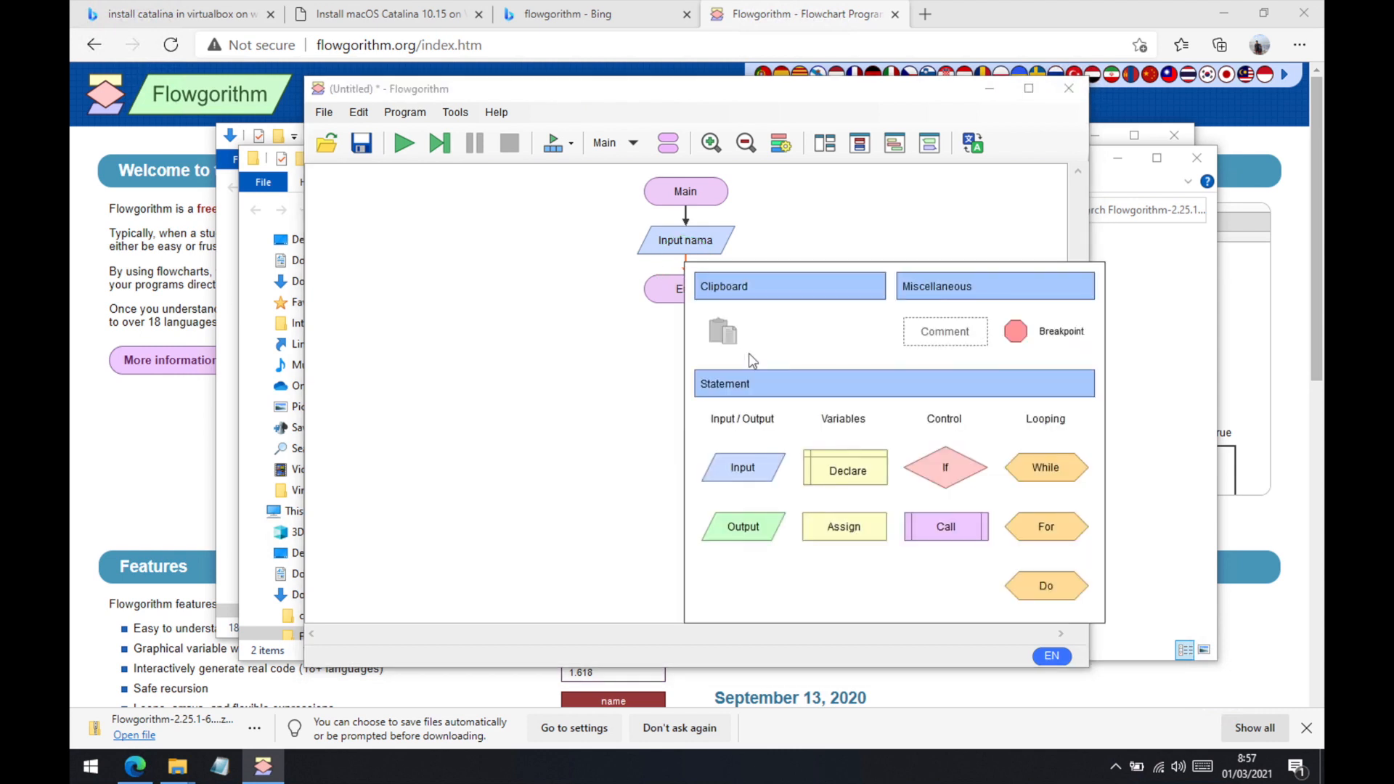
click(771, 529)
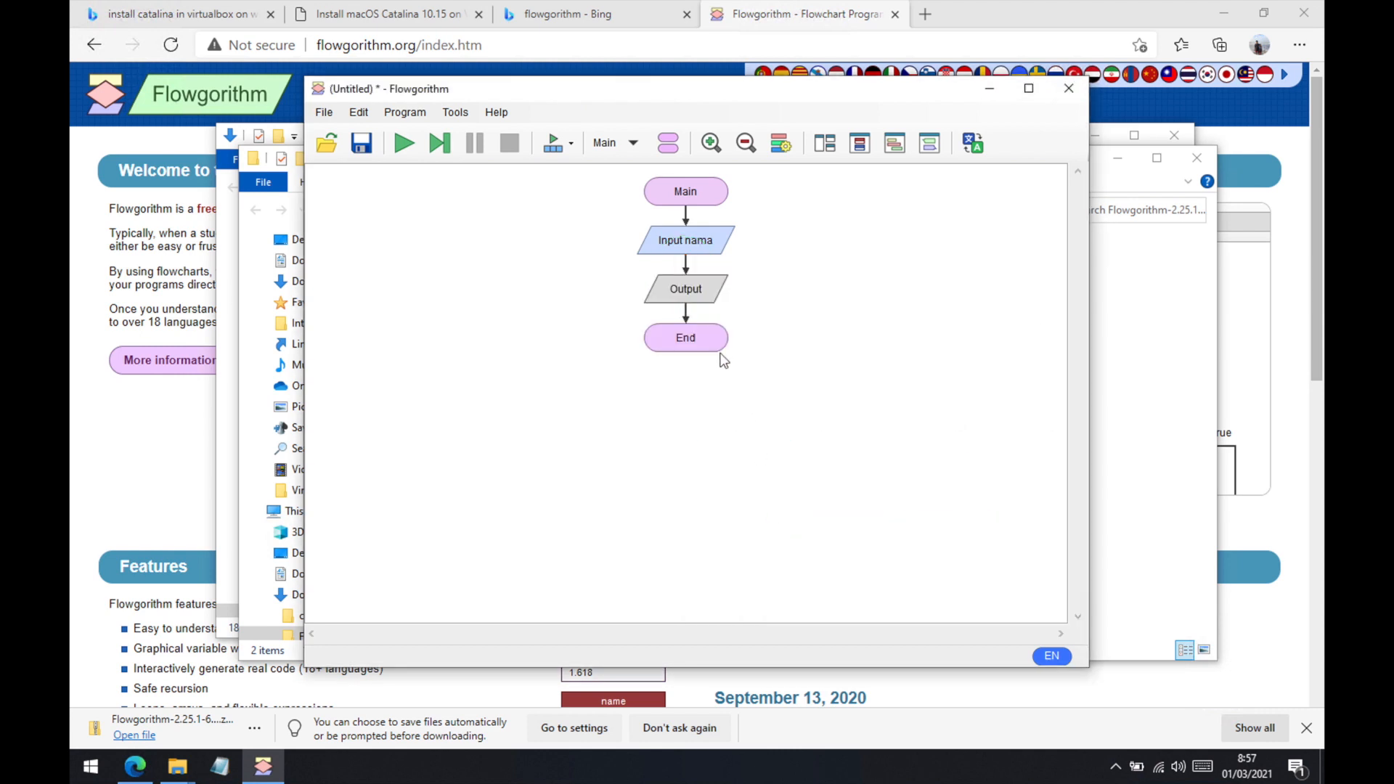
right_click(691, 300)
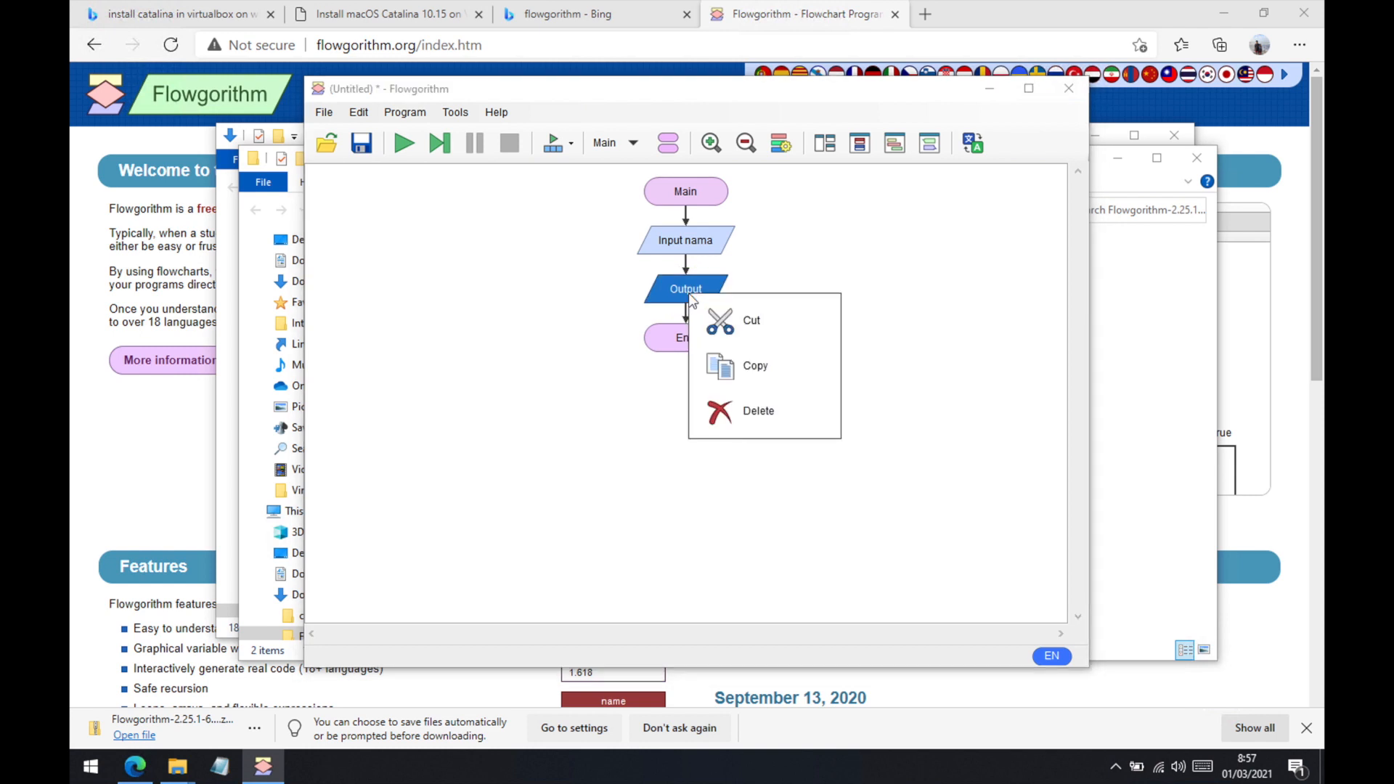
double_click(673, 289)
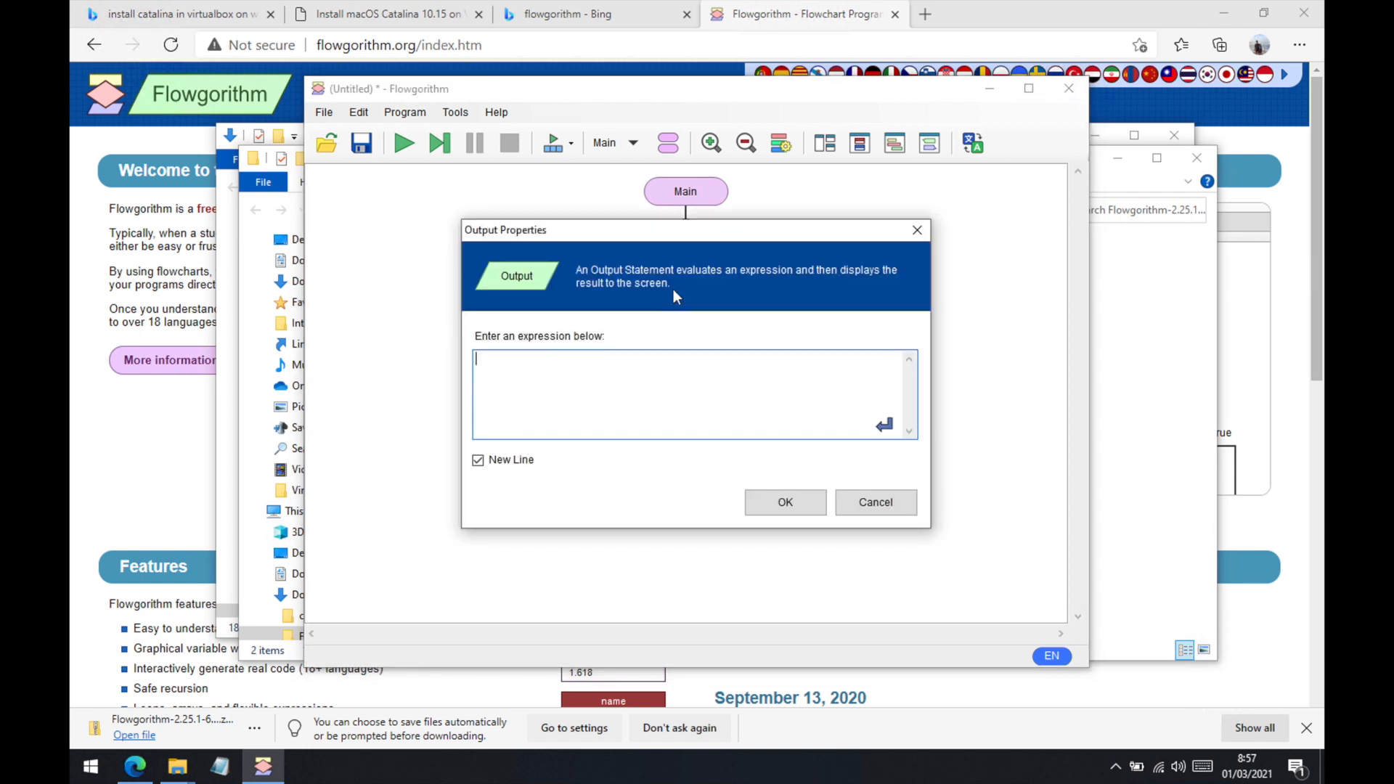
text("Nama yang baru saja dimasukkan)
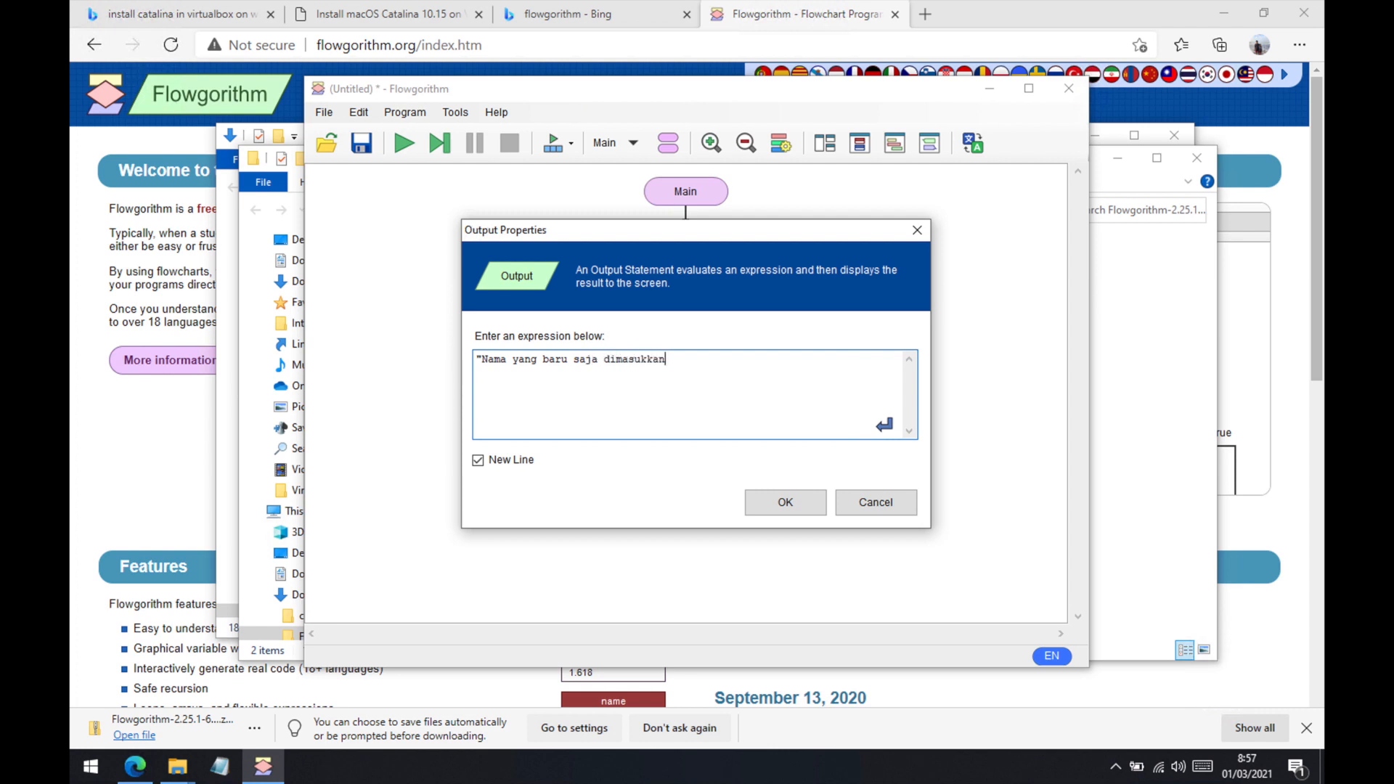
text( adalah ")
click(485, 468)
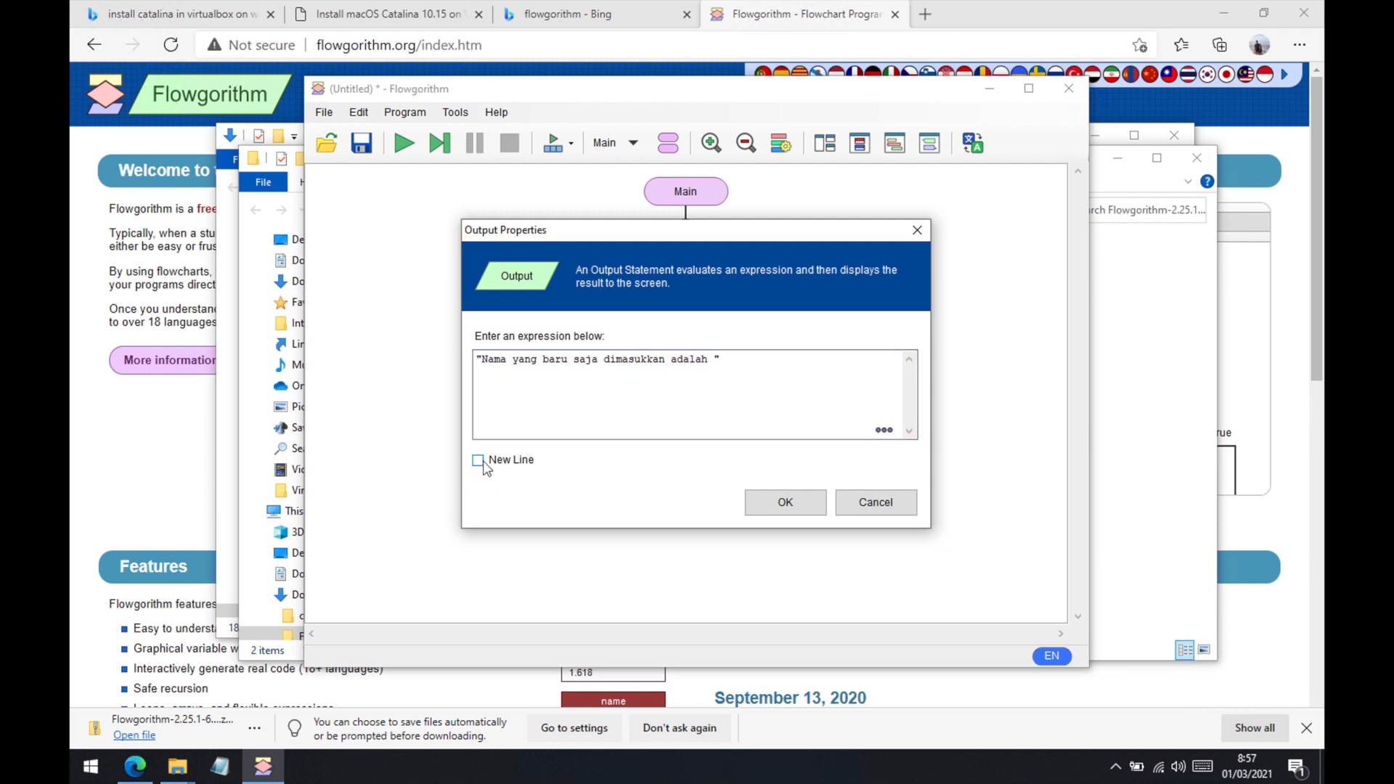
click(759, 502)
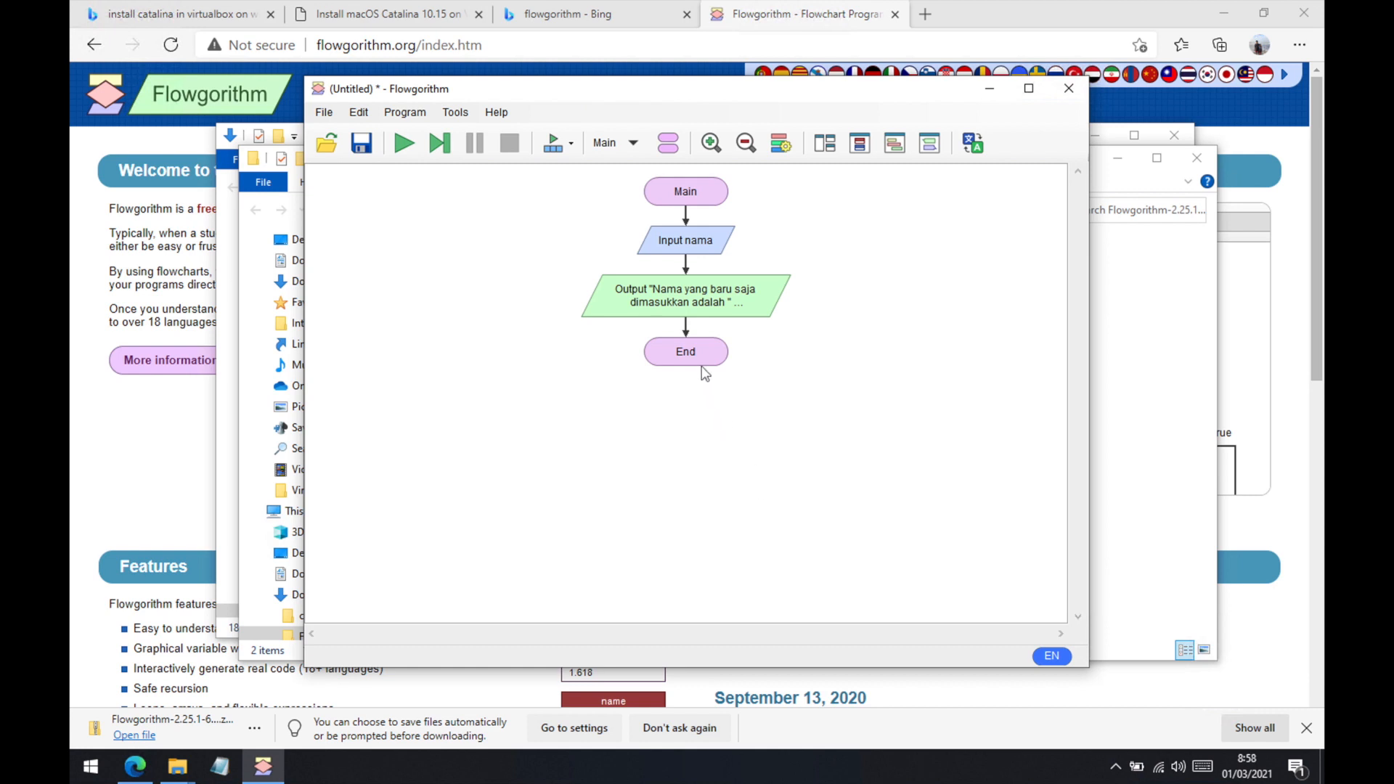
- Copy the Output statement and paste the duplicate between it and End
right_click(681, 306)
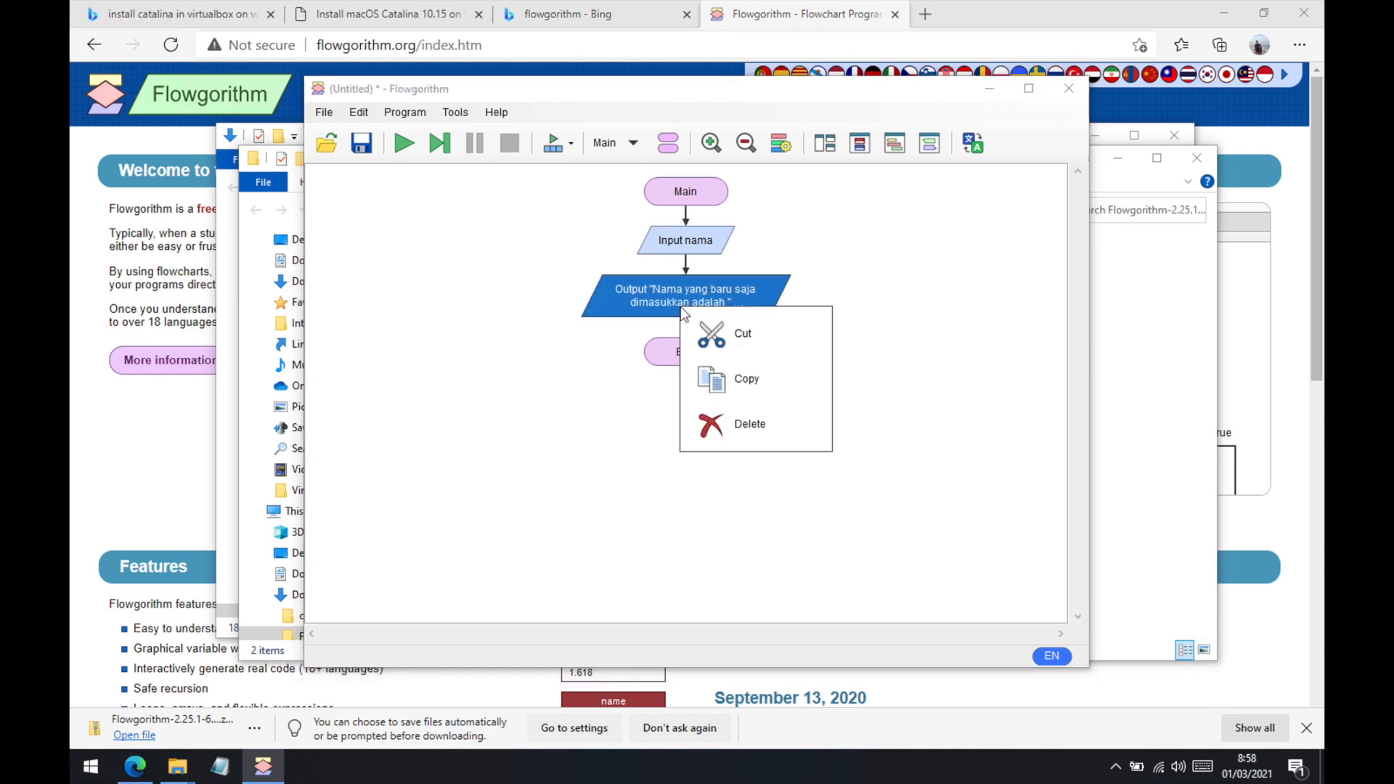
click(741, 376)
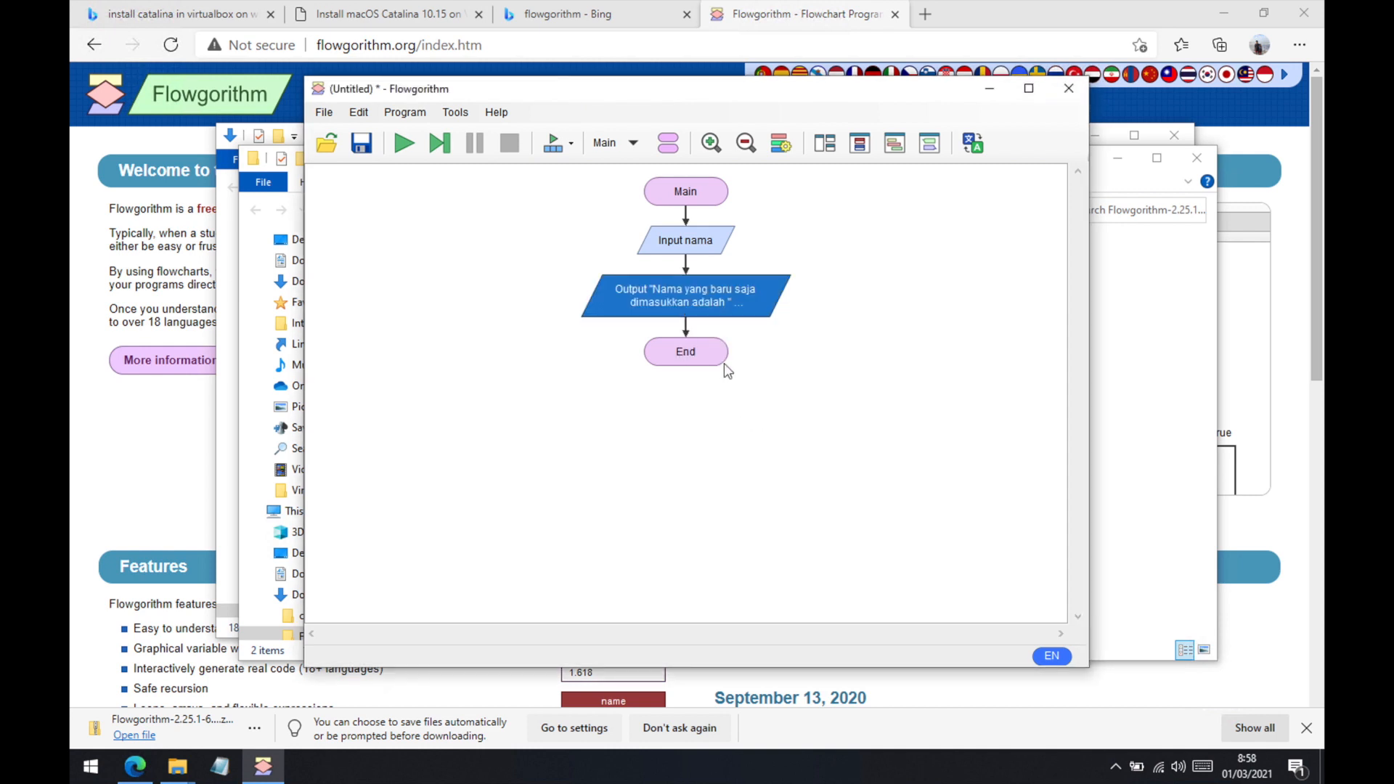
click(686, 328)
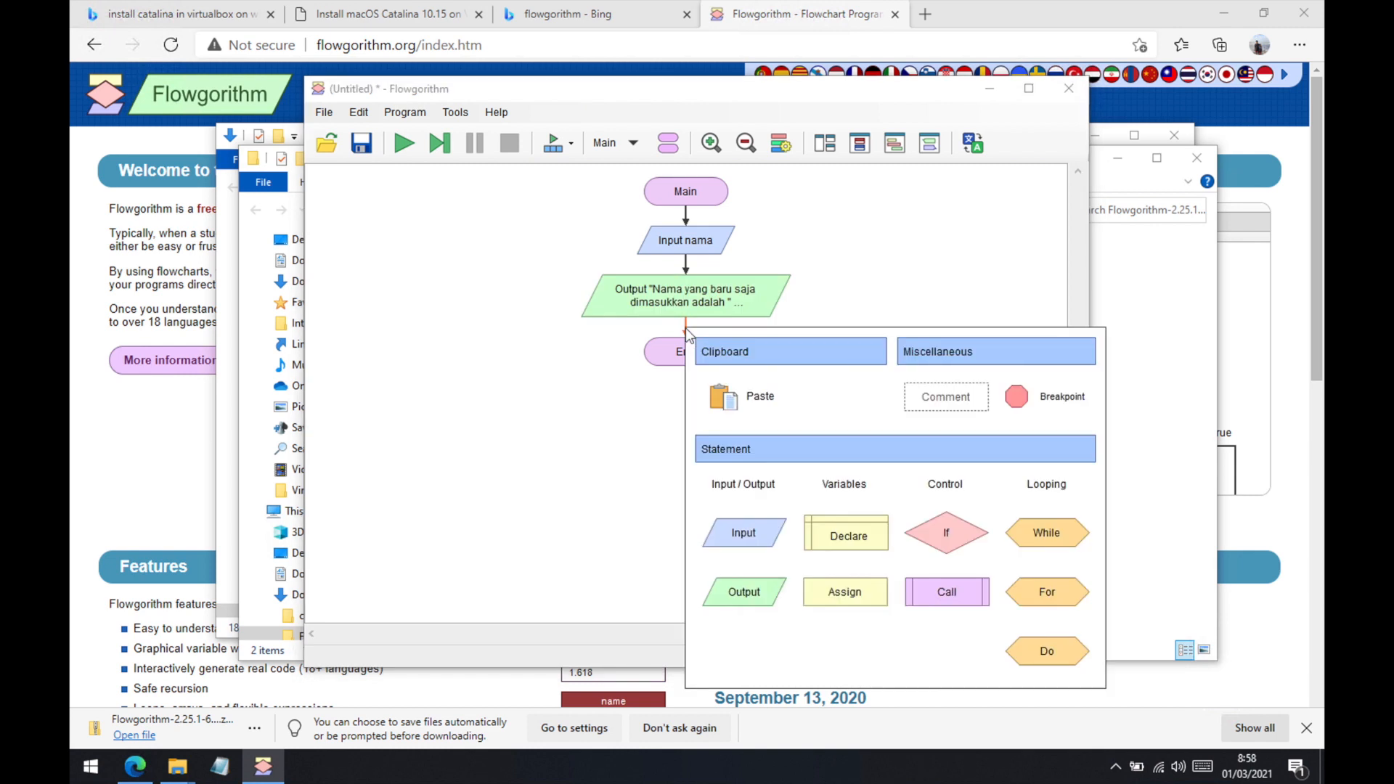
click(756, 392)
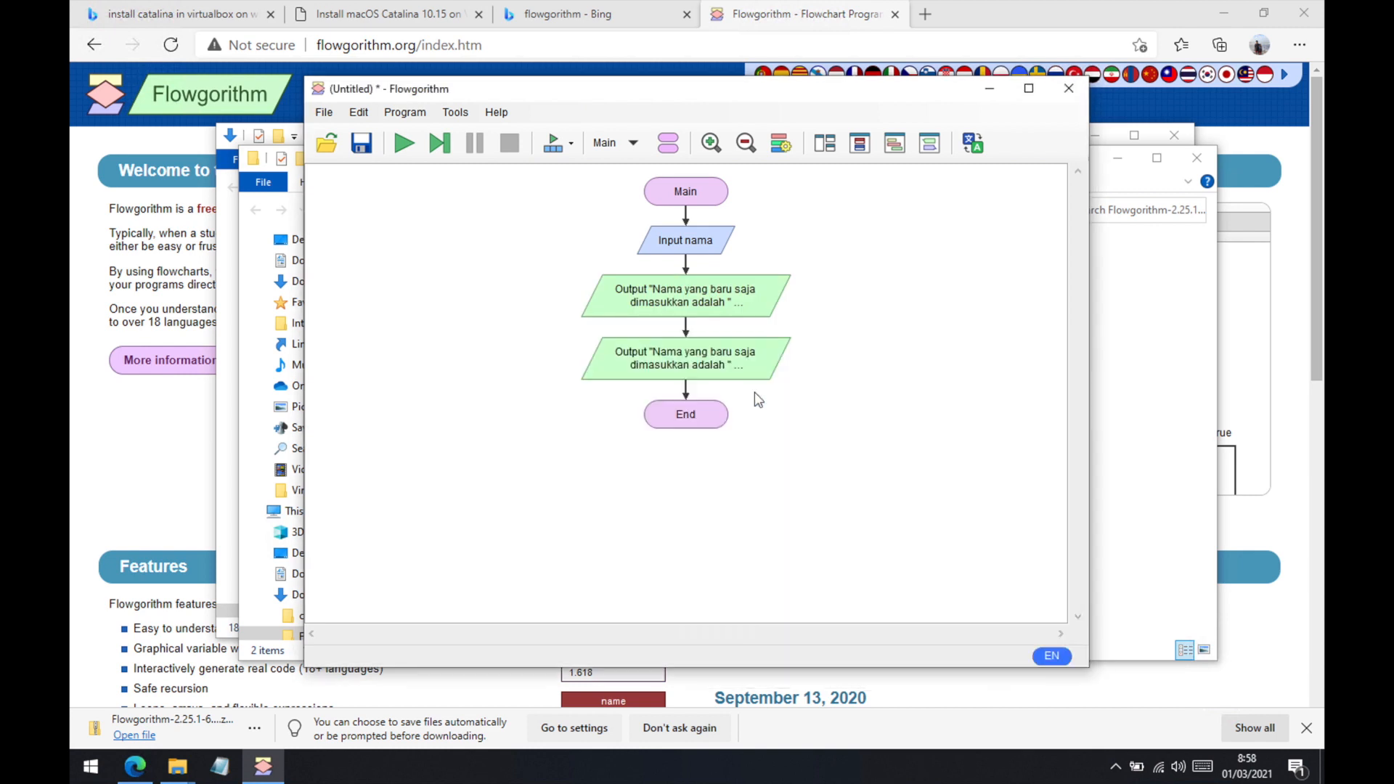
- Set the lower Output statement's expression to nama and turn New Line on
double_click(694, 360)
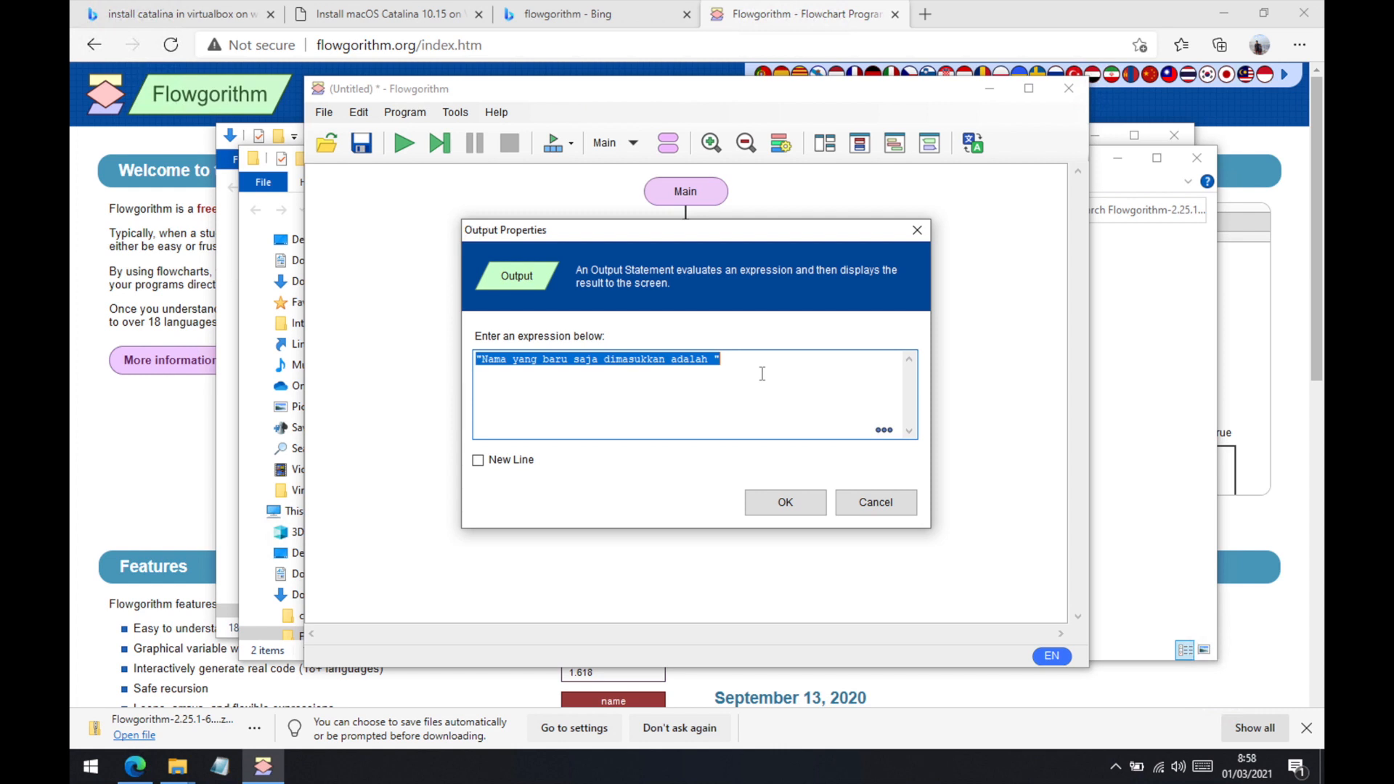
text(nama)
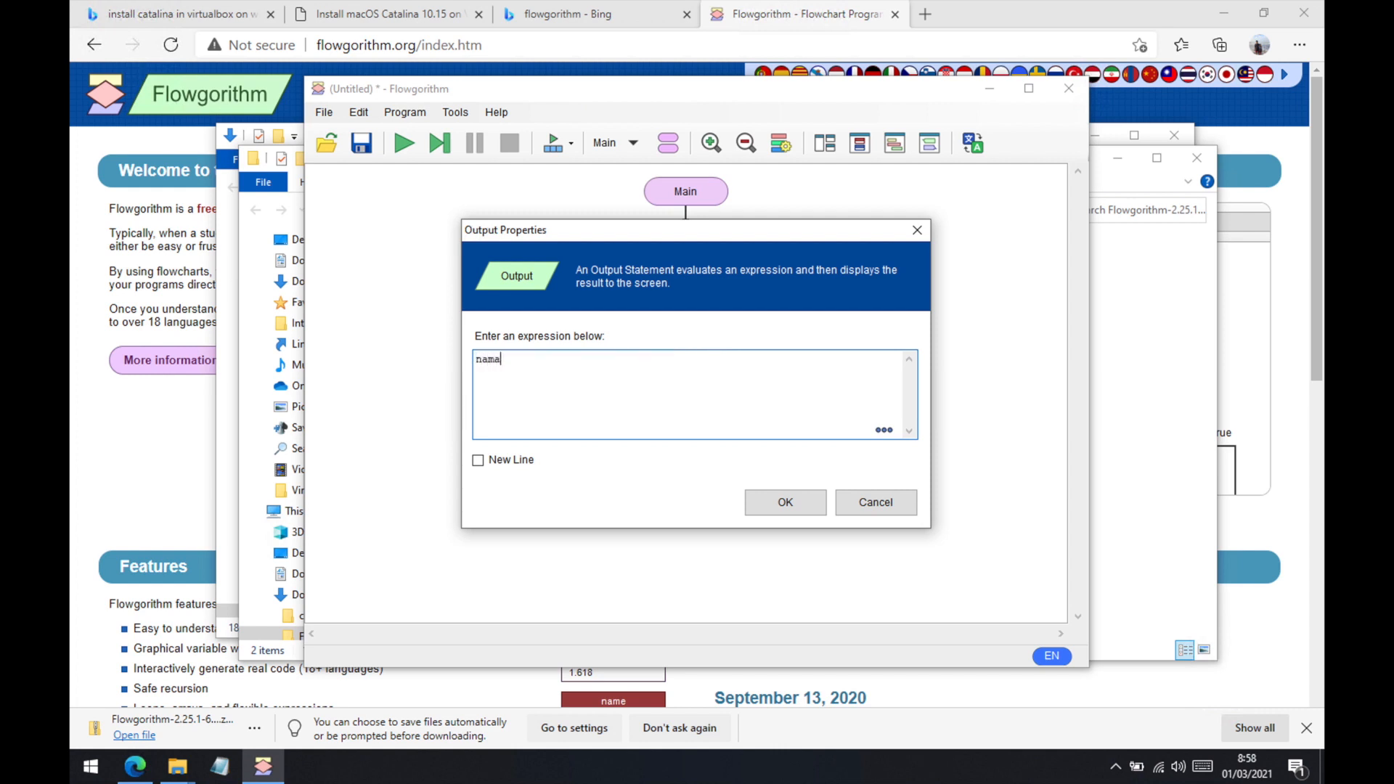
click(479, 460)
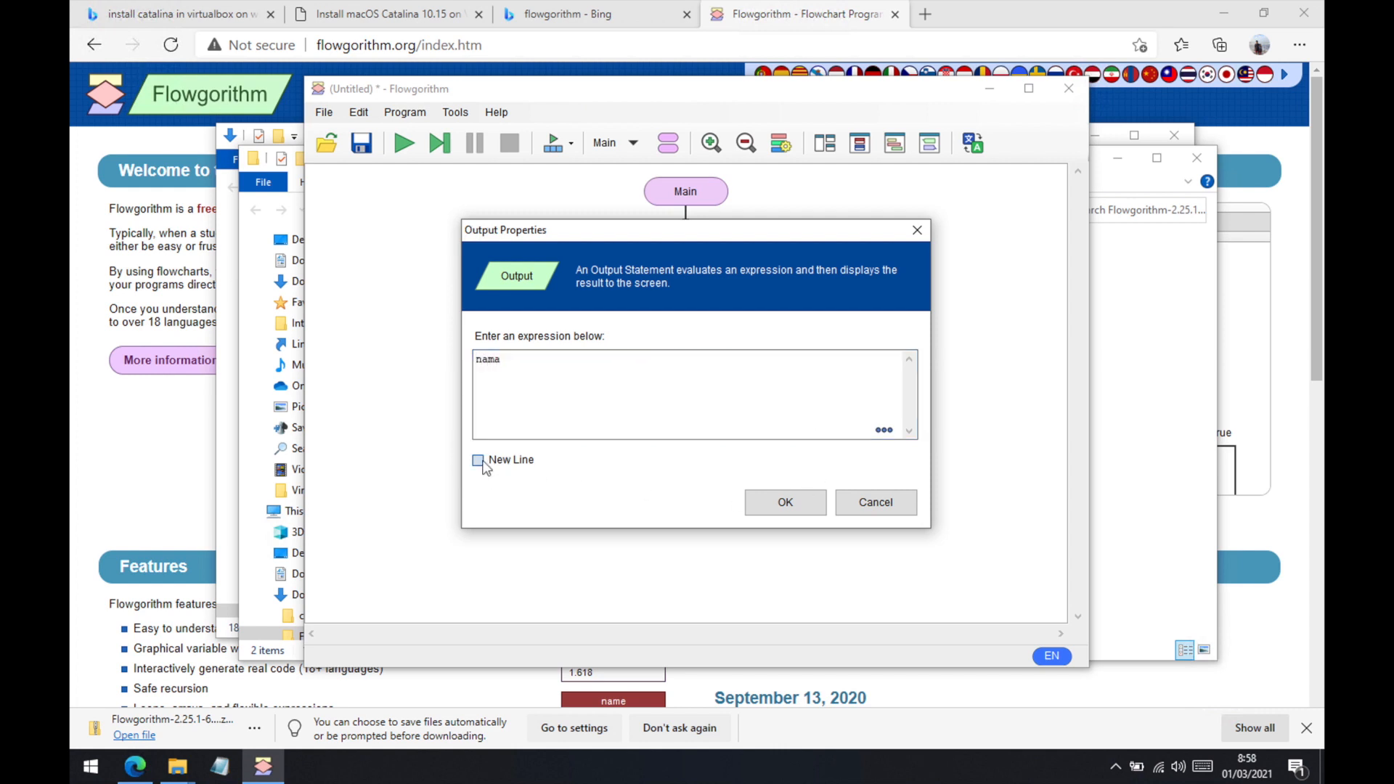
click(760, 505)
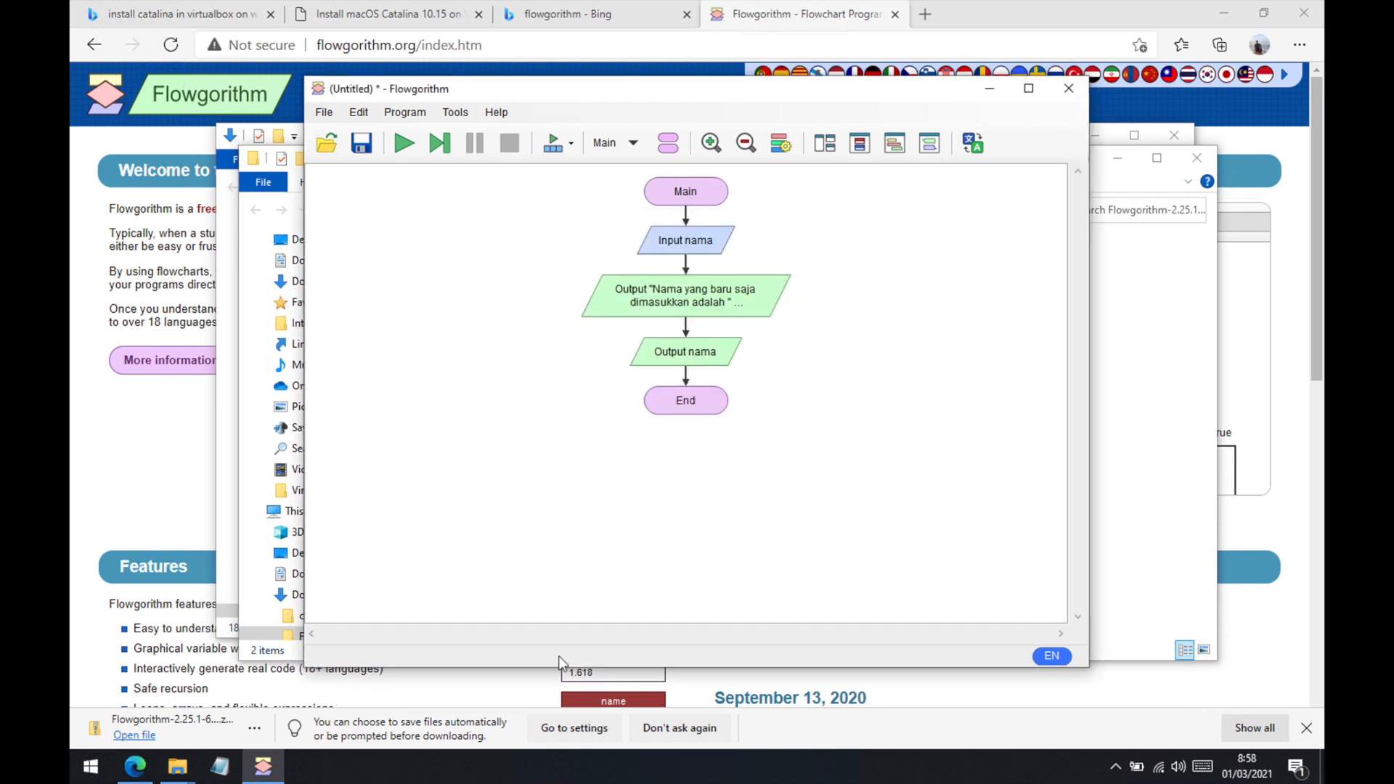
- Save the flowchart in the Documents folder as a Flowgorithm file named "Tampilkan masukan nama"
click(361, 144)
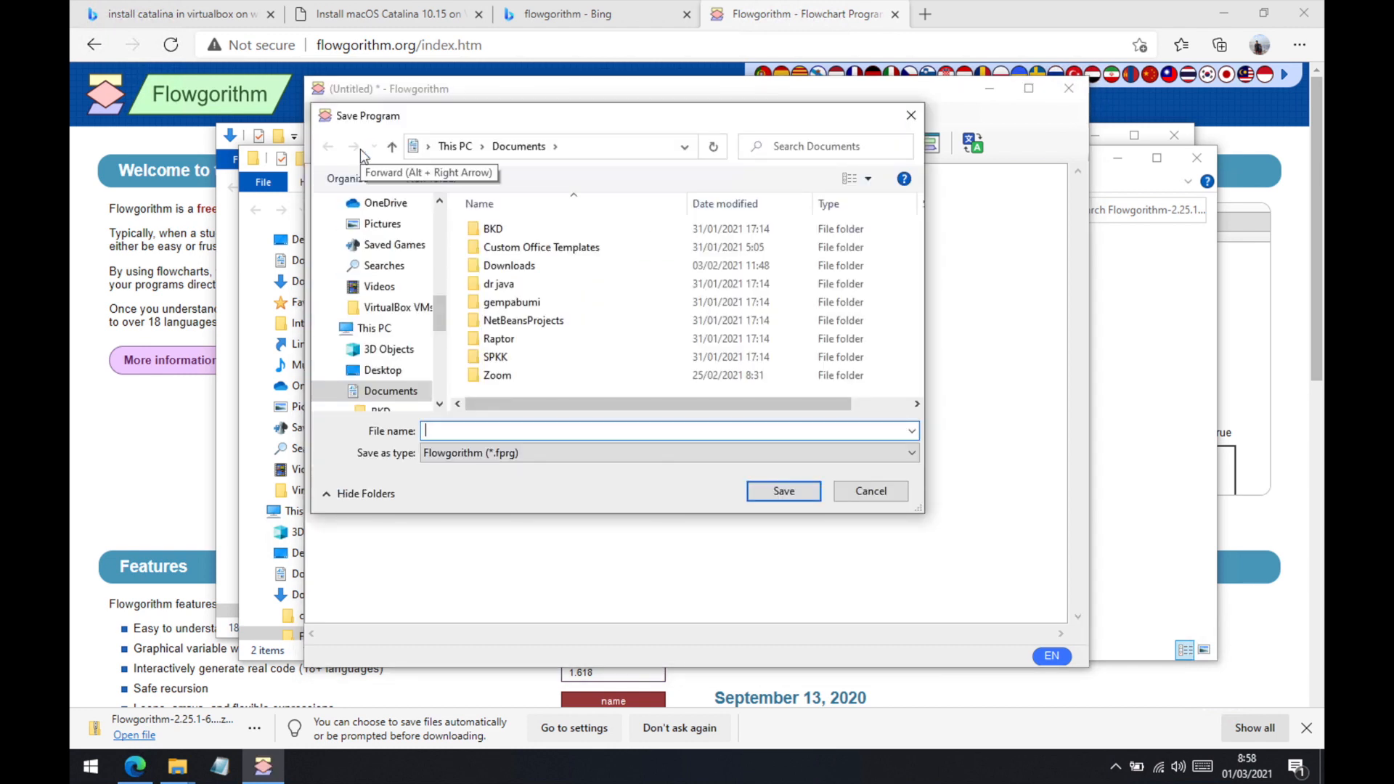
text(Tampikan)
key(BackSpace)
key(BackSpace)
key(BackSpace)
key(BackSpace)
text(lkan masuk)
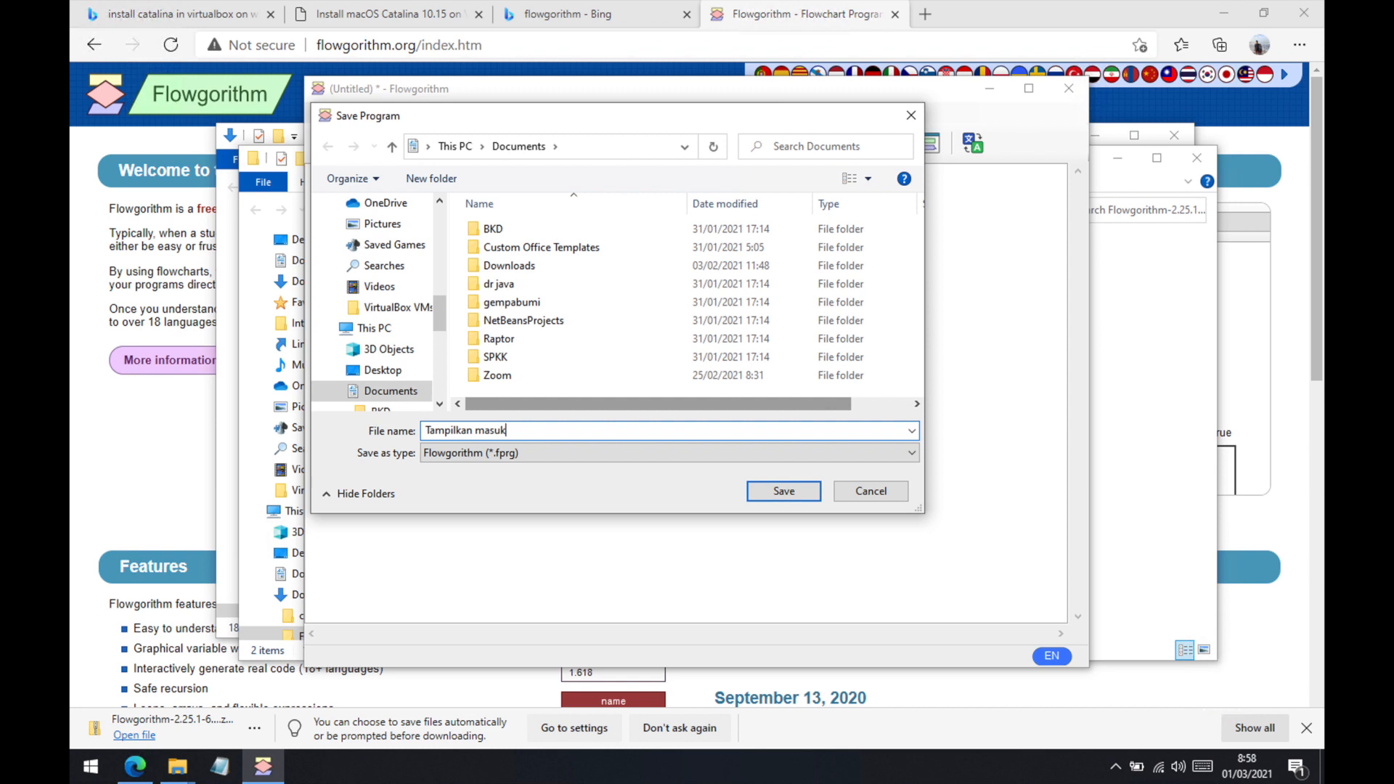
text(an nama)
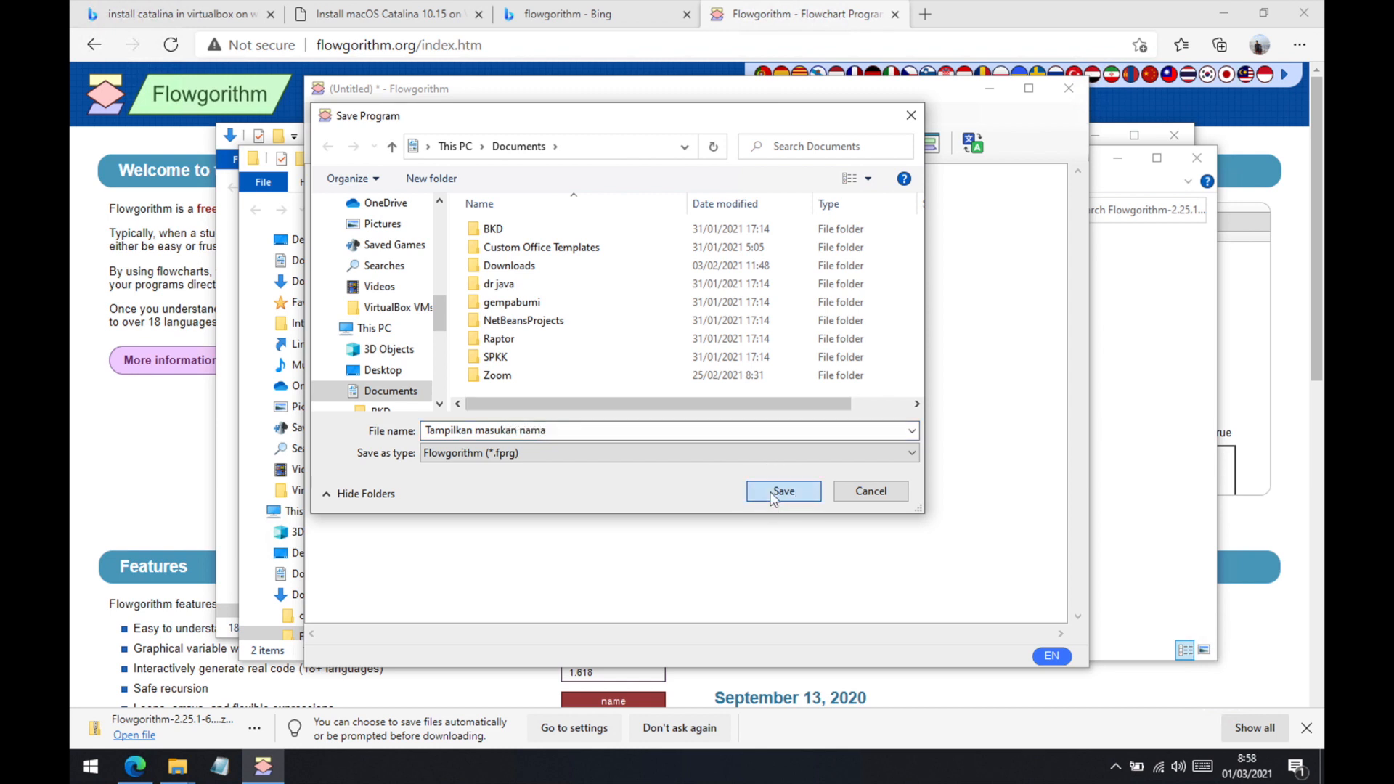
click(774, 500)
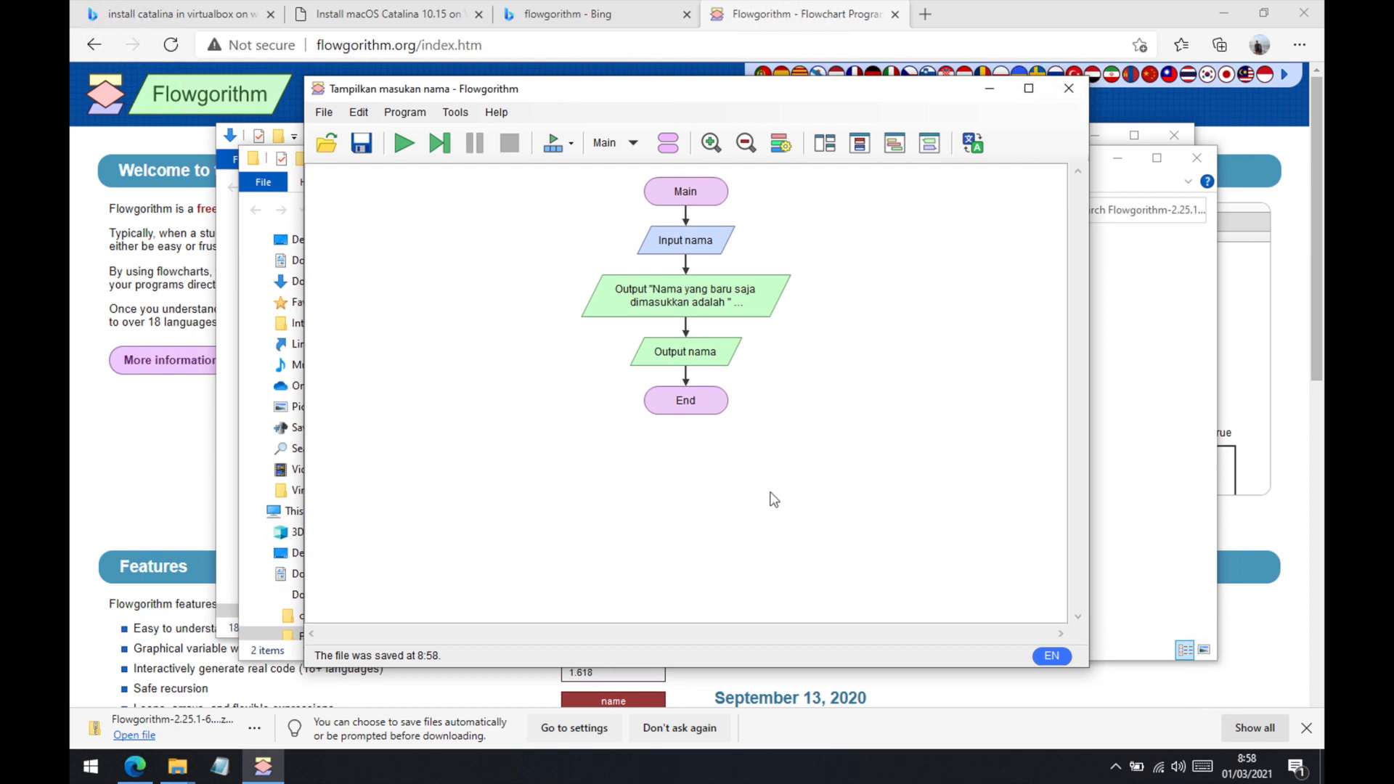
- Run the flowchart to test it and dismiss the error dialog
click(404, 144)
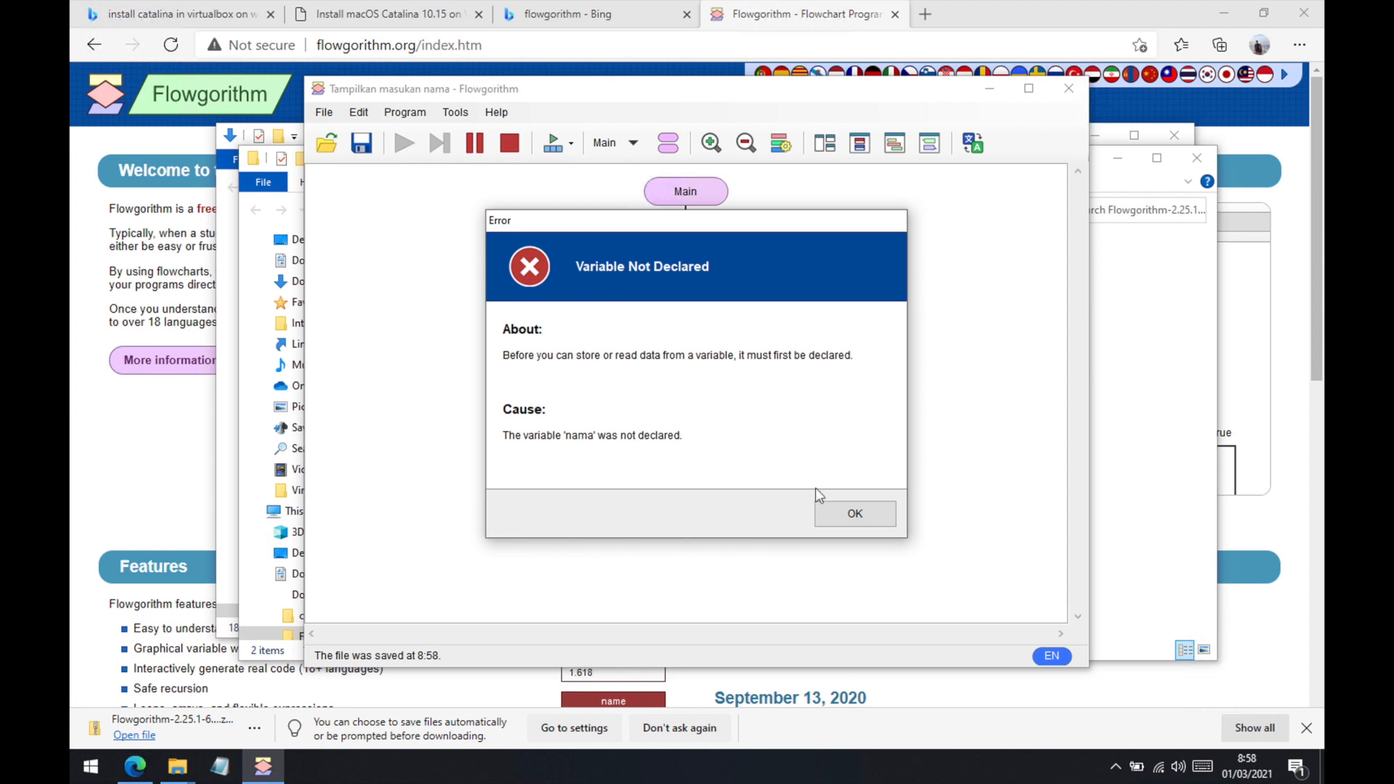
click(835, 512)
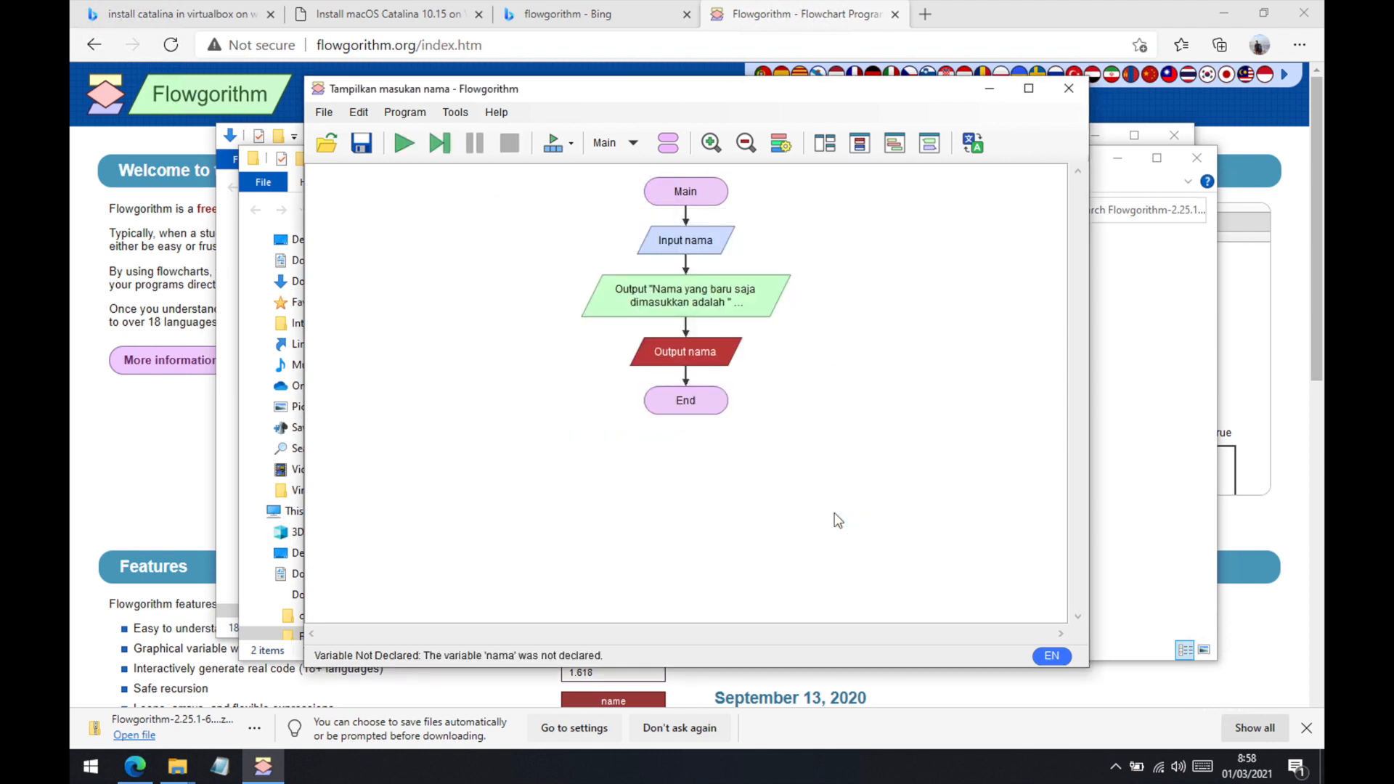